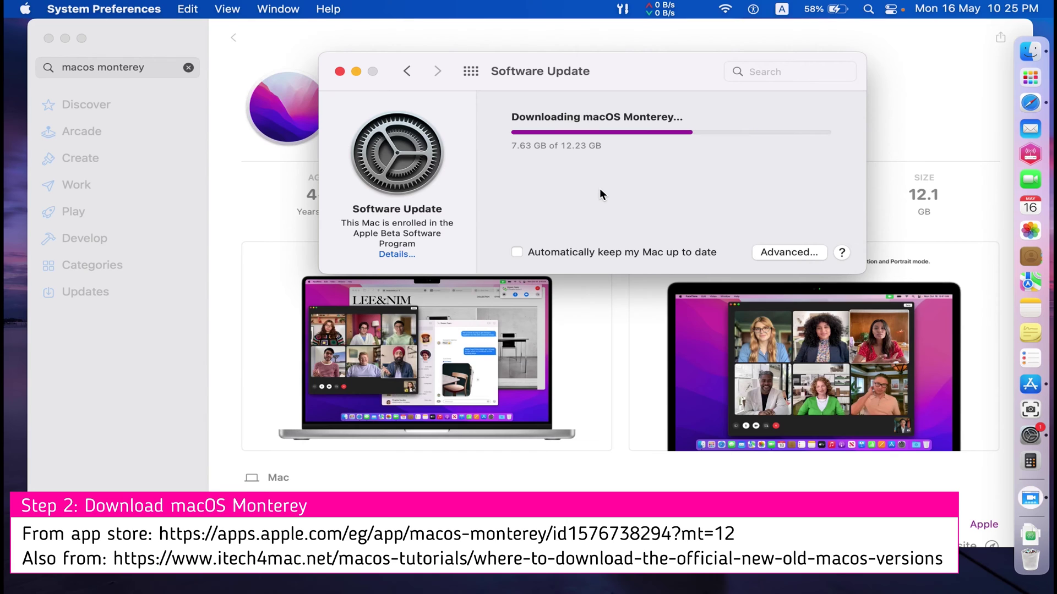
Close the App Store window and open the Applications folder in Finder
mouse_move(709, 141)
mouse_move(603, 123)
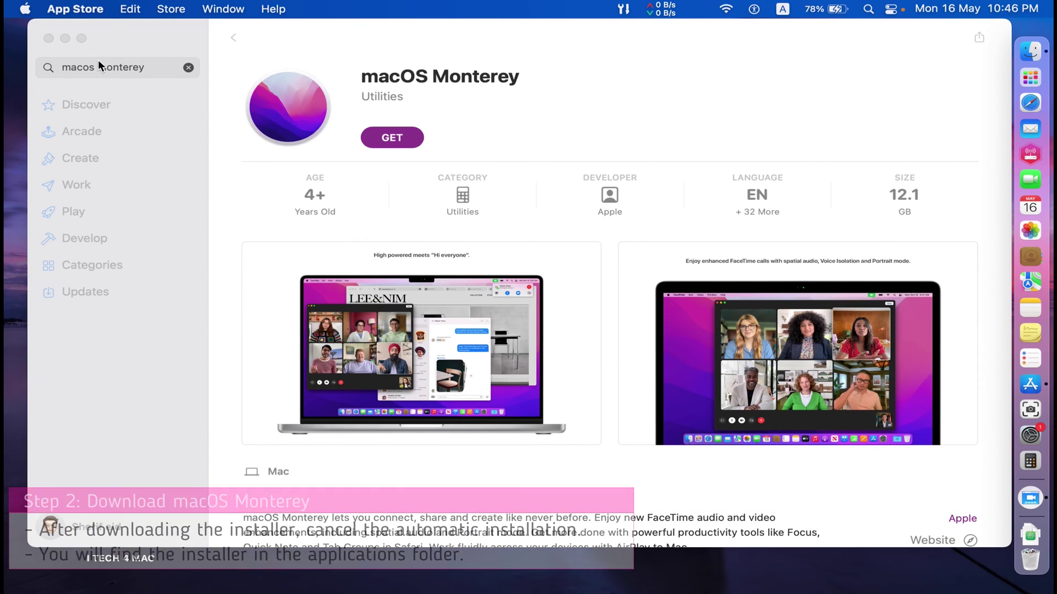
click(49, 38)
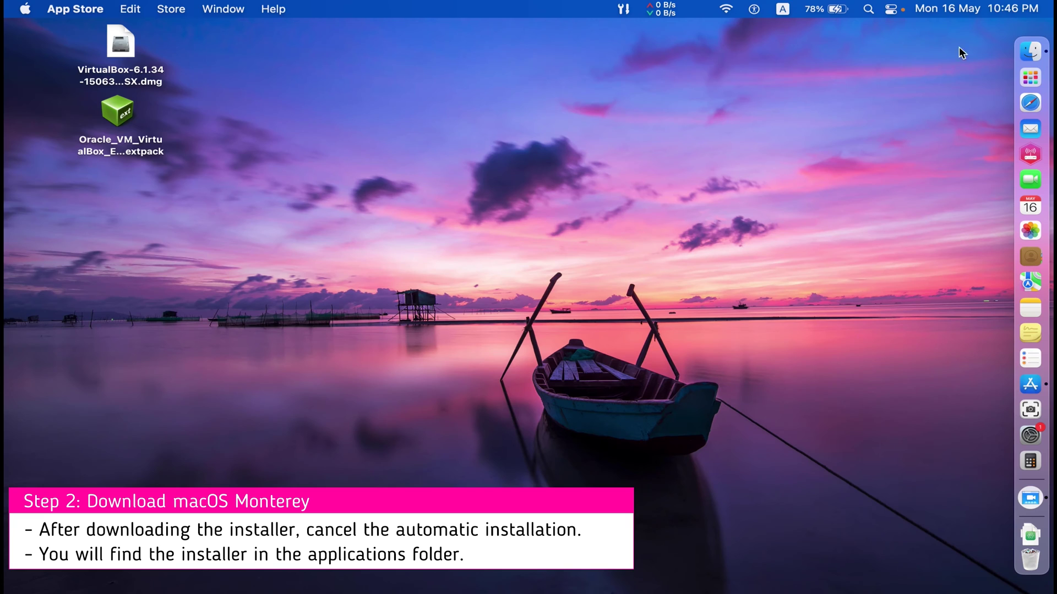
click(1015, 51)
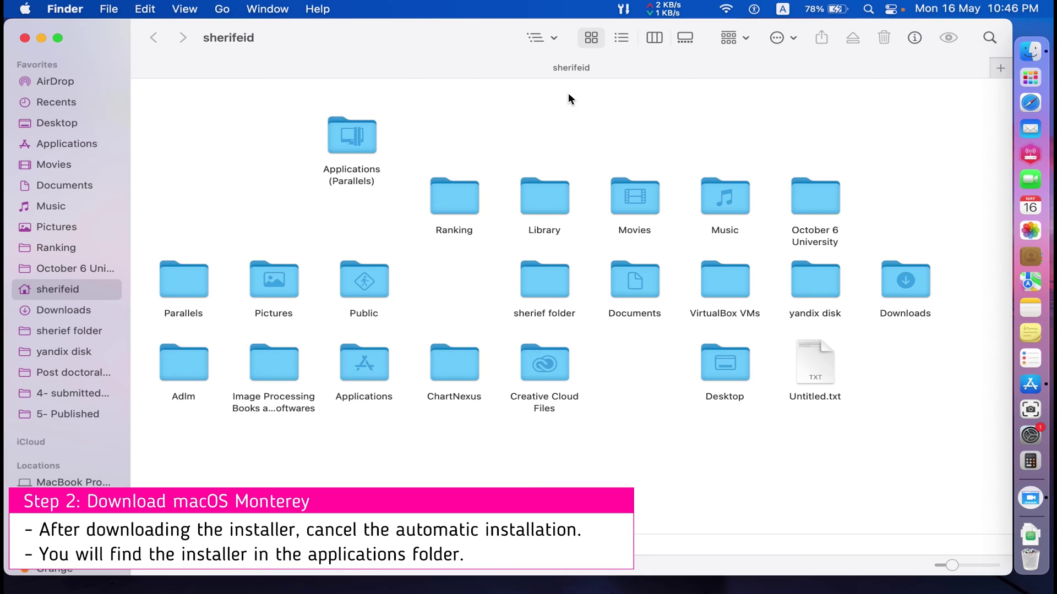
click(54, 144)
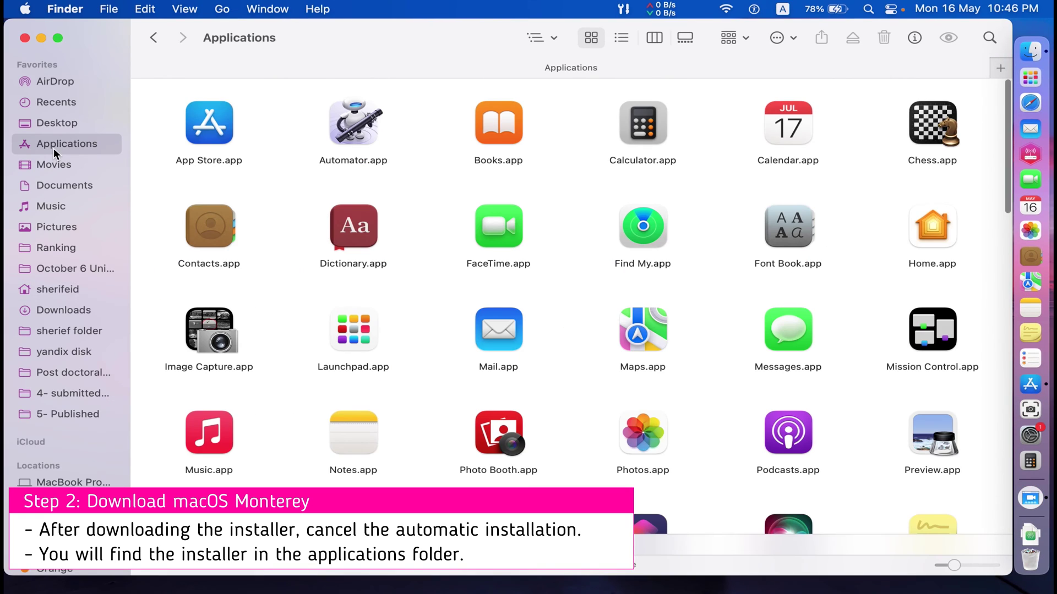
Find Install macOS Monterey.app in the Applications folder and move it to the Desktop
scroll(454, 147, down, 10)
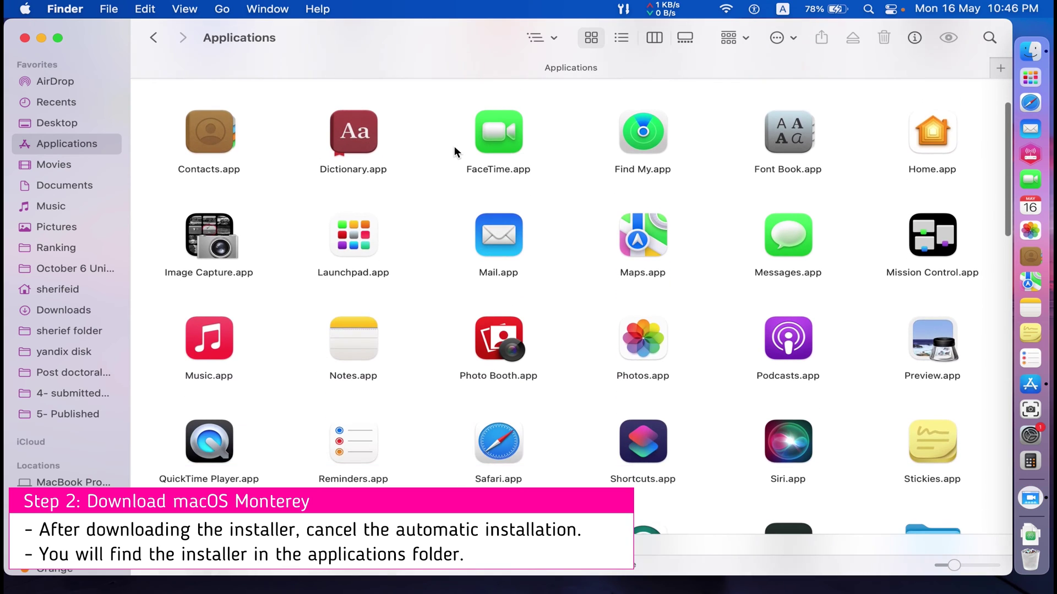
scroll(454, 146, down, 10)
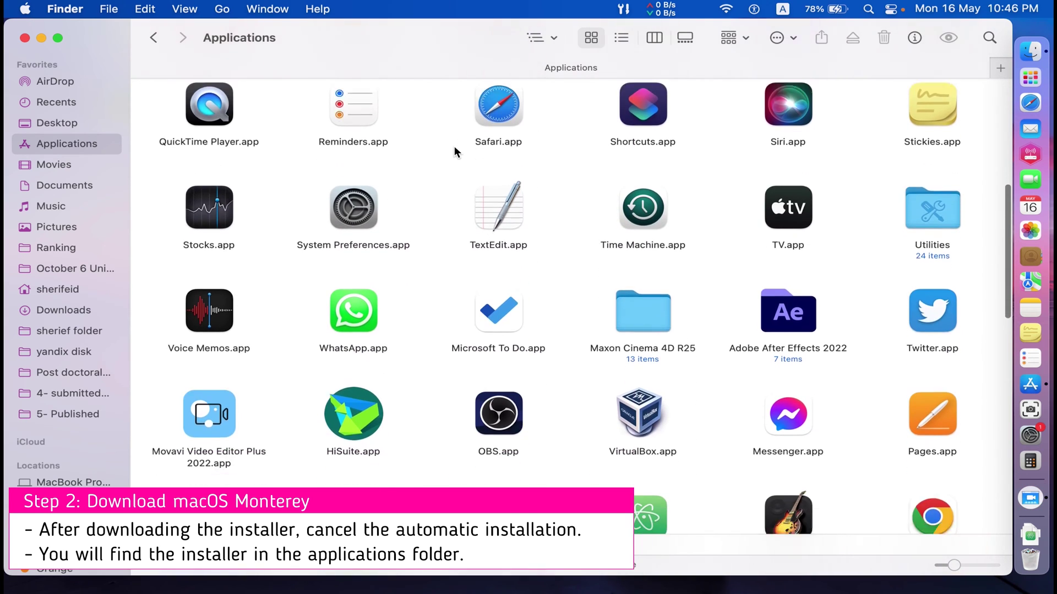
scroll(453, 146, down, 3)
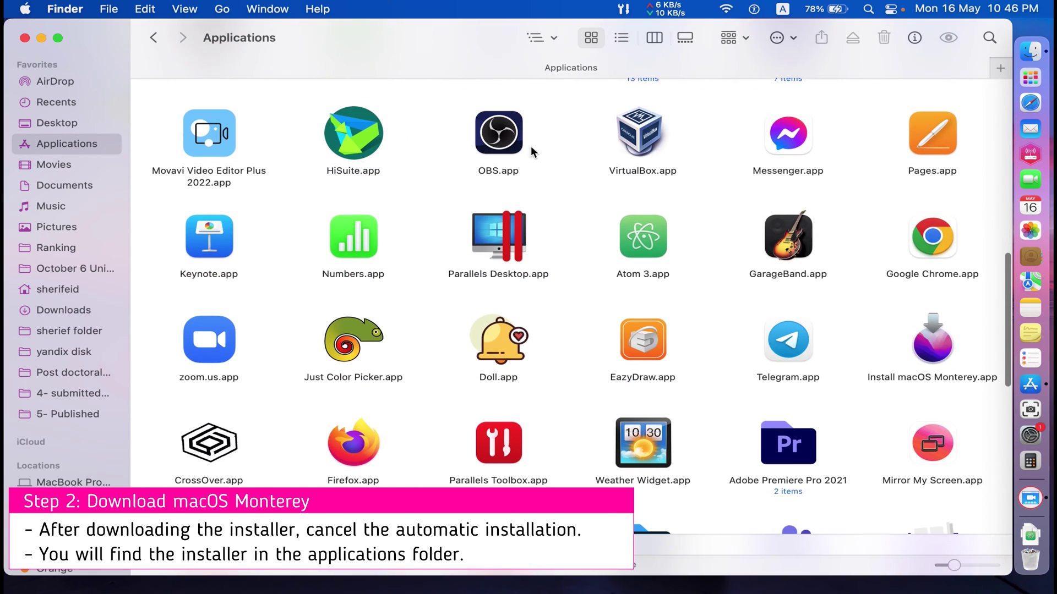
click(937, 346)
scroll(490, 261, down, 4)
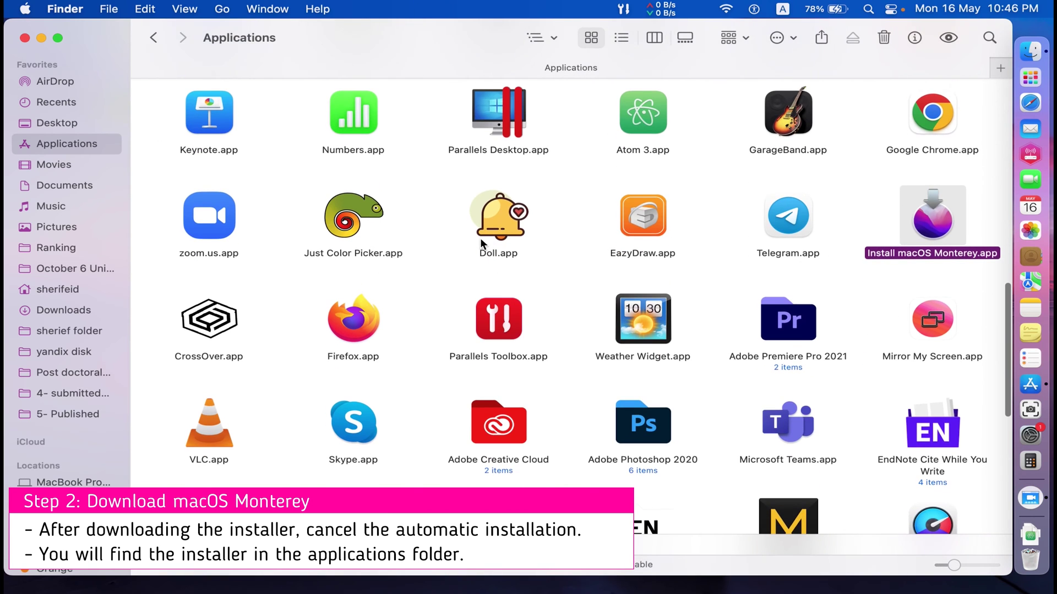
drag(451, 58, 348, 269)
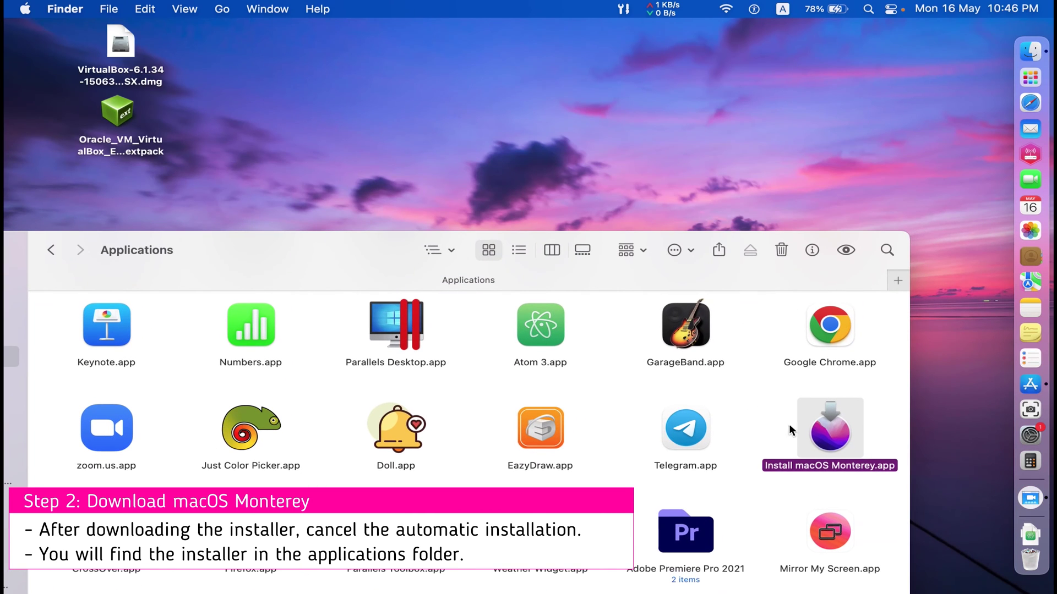
right_click(830, 445)
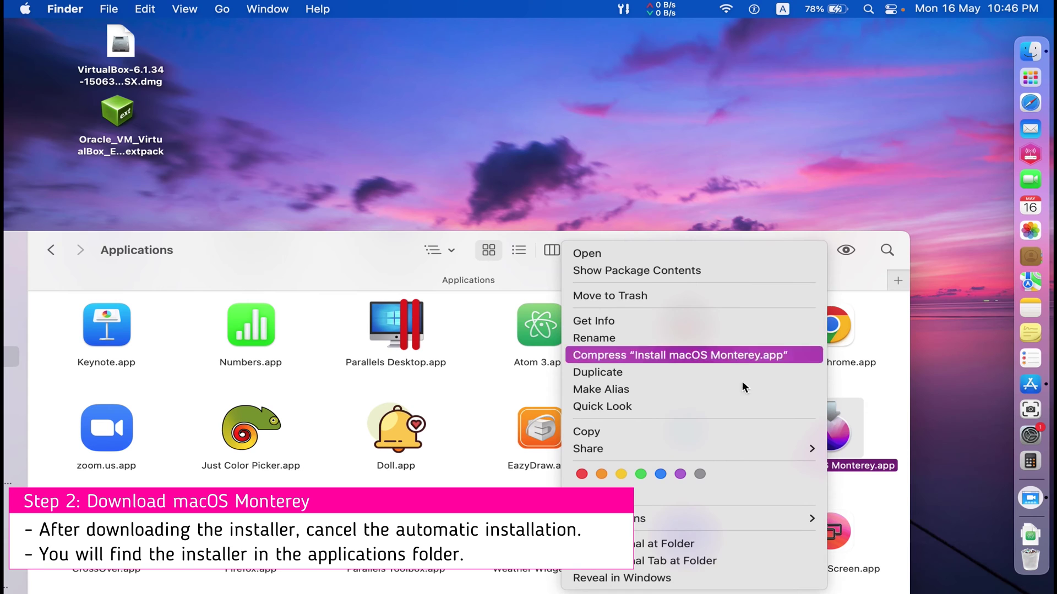
click(733, 424)
click(388, 70)
right_click(388, 70)
key(alt)
click(403, 87)
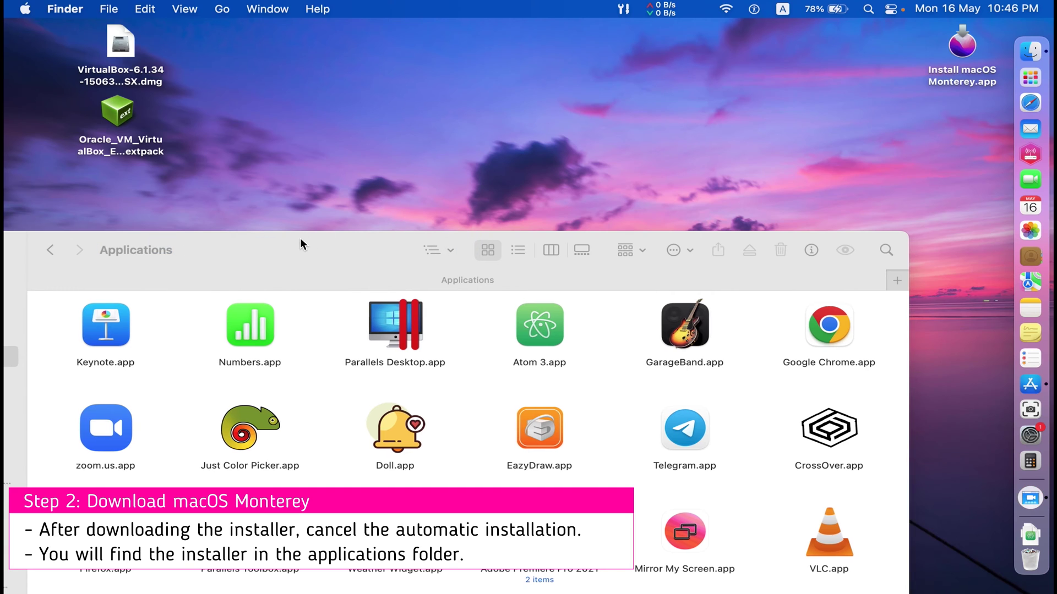
Close the Applications window and place the Monterey installer on the desktop below the VirtualBox extension pack
drag(303, 240, 562, 240)
click(185, 249)
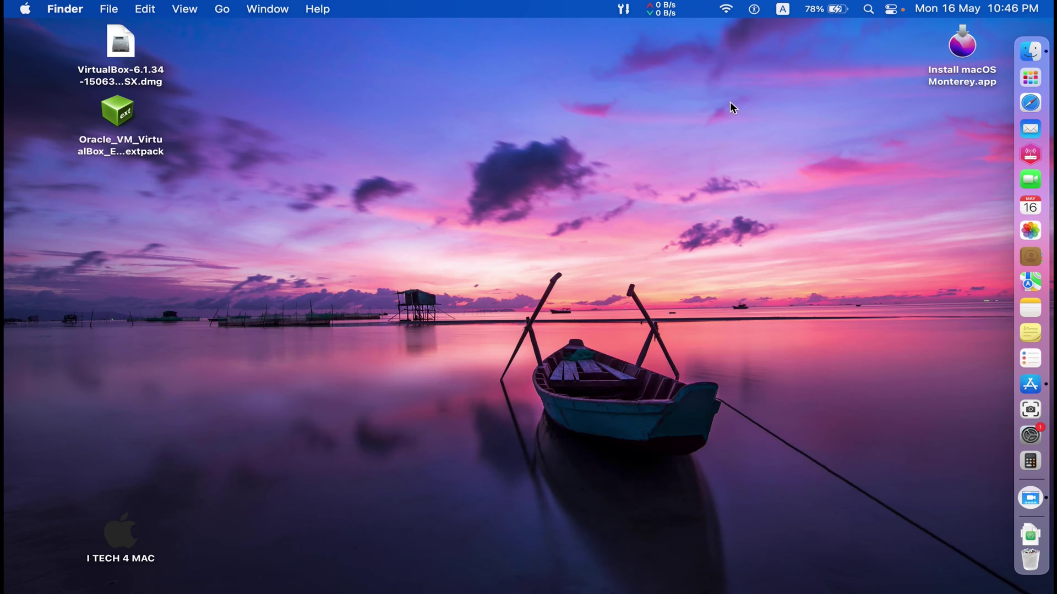
drag(956, 53, 91, 250)
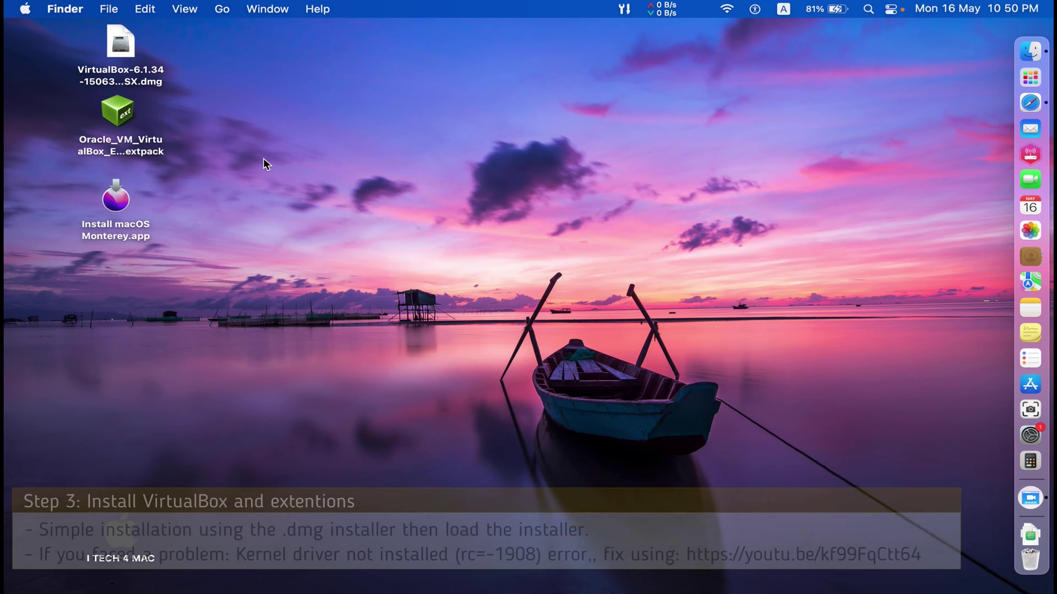
Open the VirtualBox 6.1.34 disk image and install VirtualBox.pkg, allowing its compatibility check and closing the installer at the end
click(131, 51)
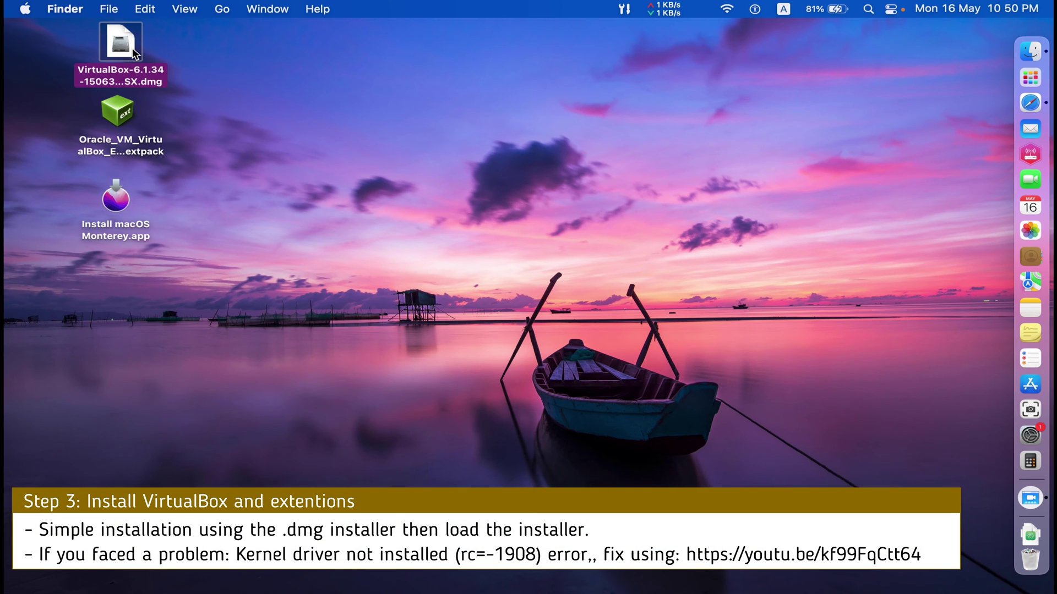
double_click(114, 43)
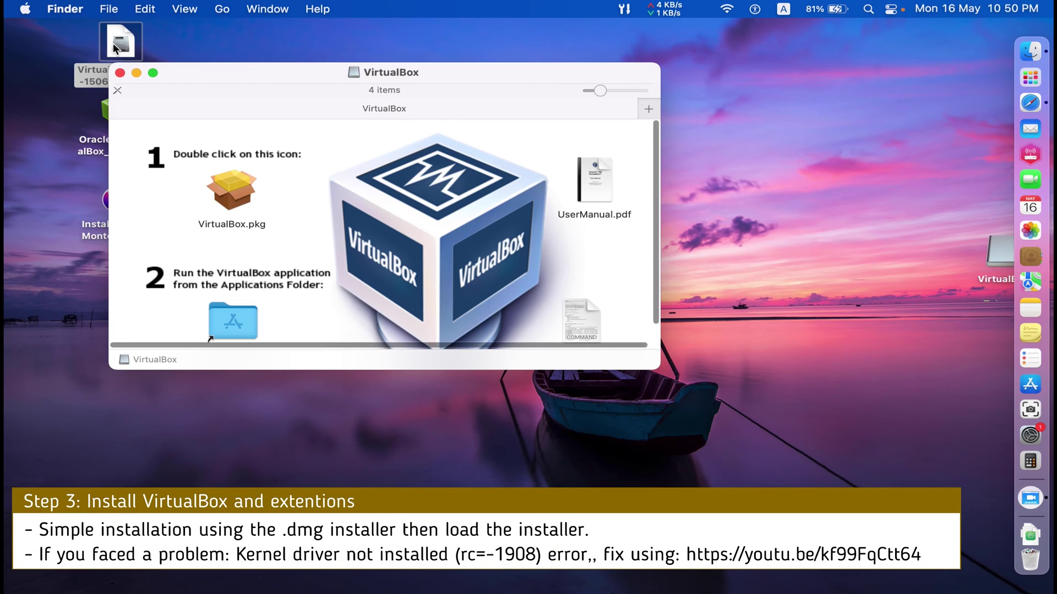
click(246, 194)
double_click(246, 193)
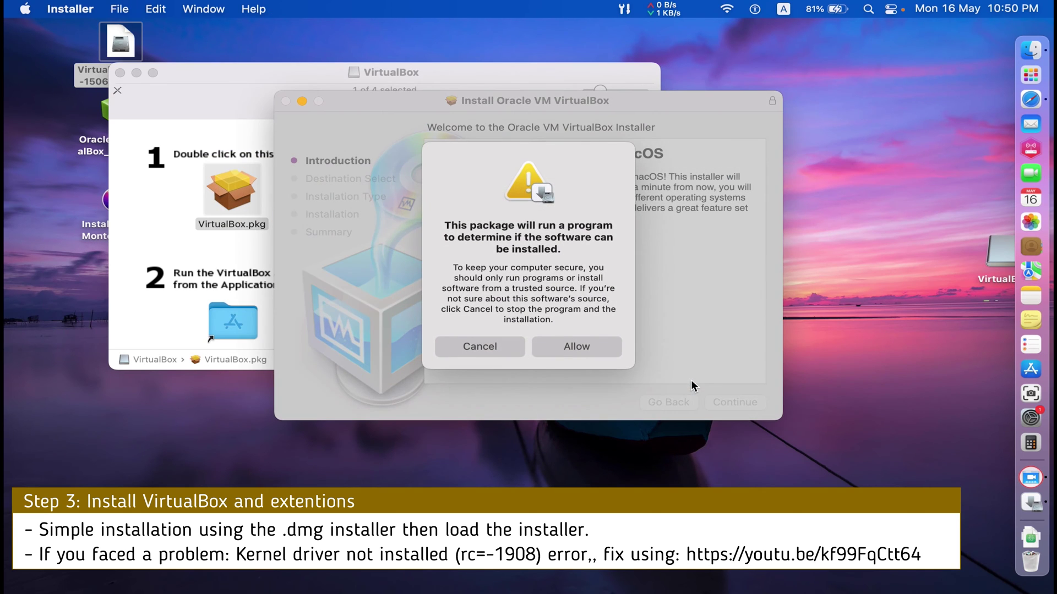
click(578, 347)
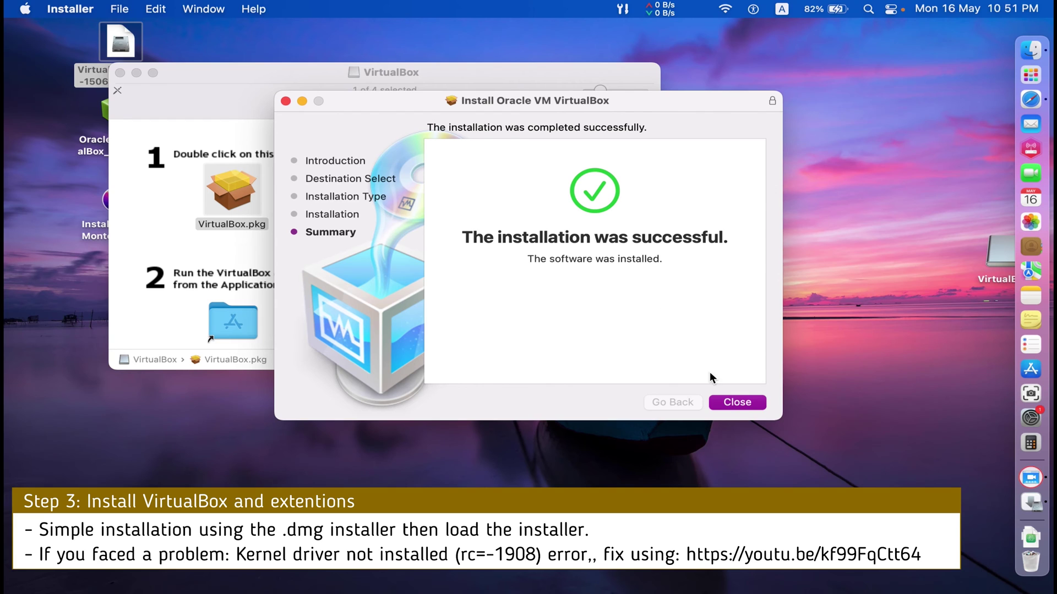
click(727, 405)
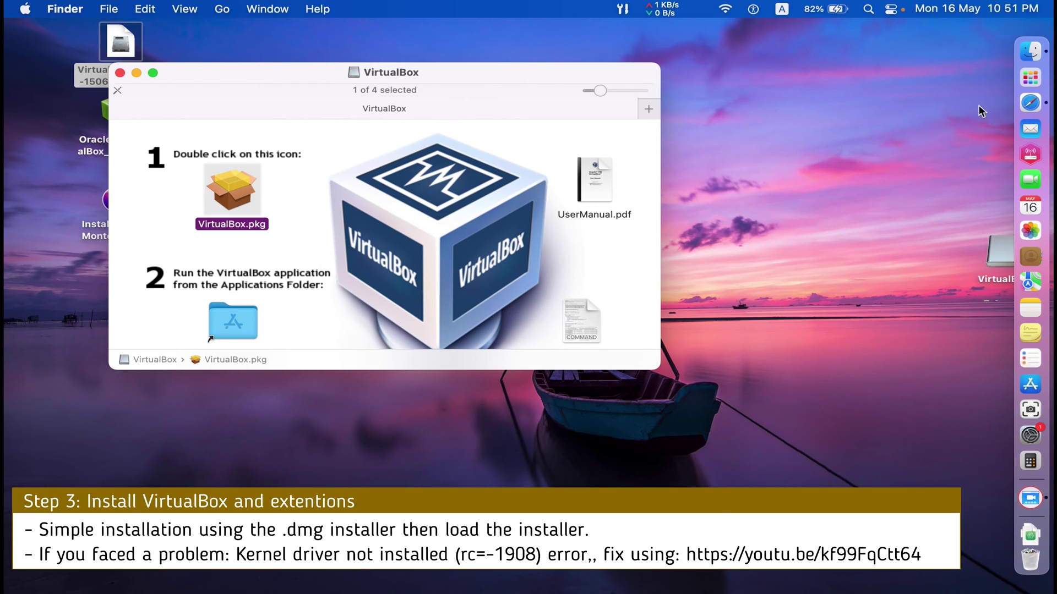
Launch VirtualBox from Launchpad and move its manager window aside to uncover the desktop files
click(1022, 74)
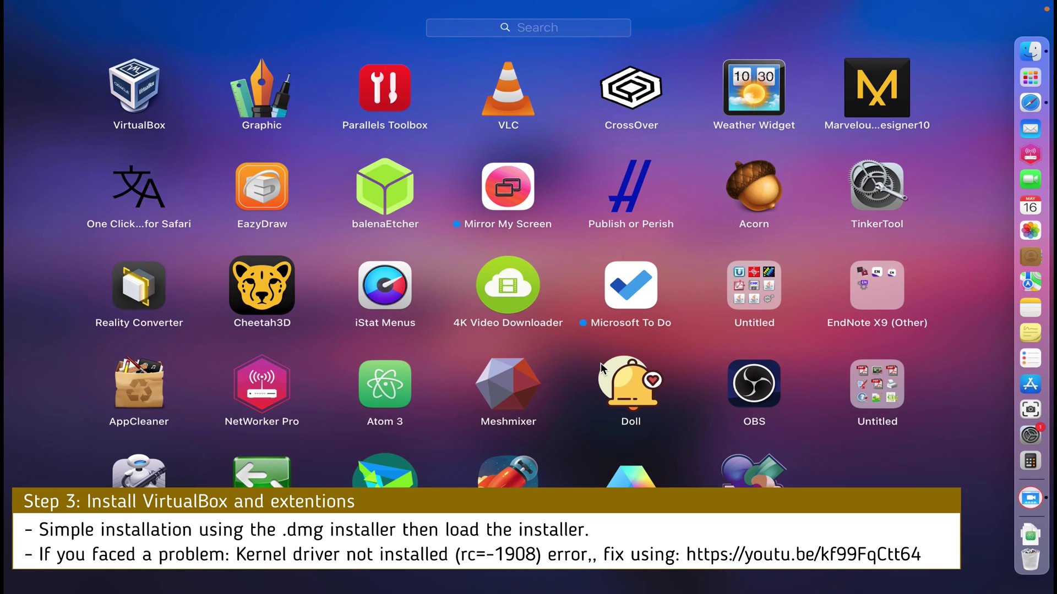
click(139, 81)
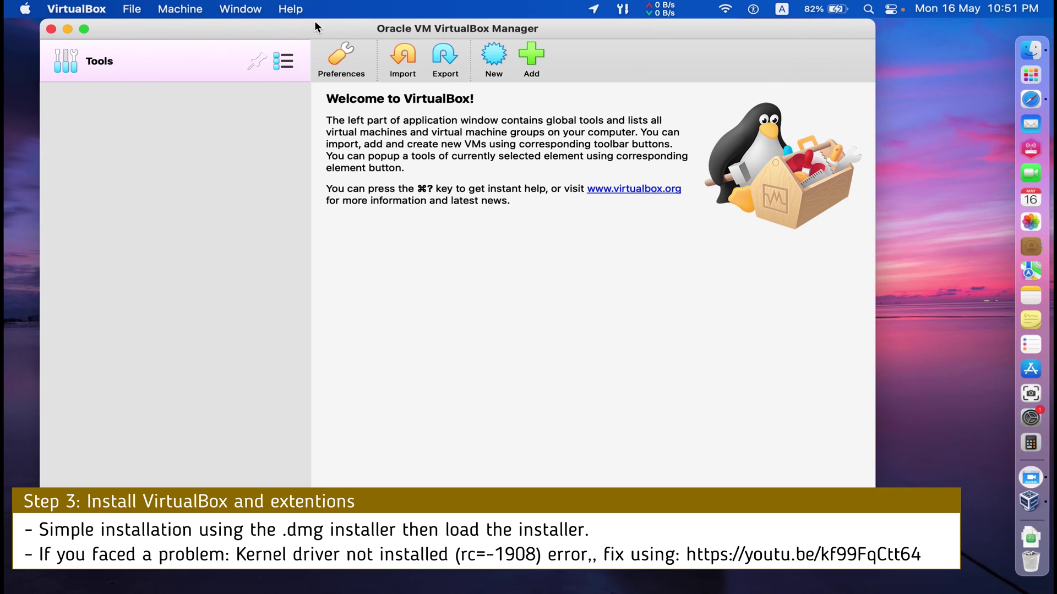
drag(292, 33, 406, 47)
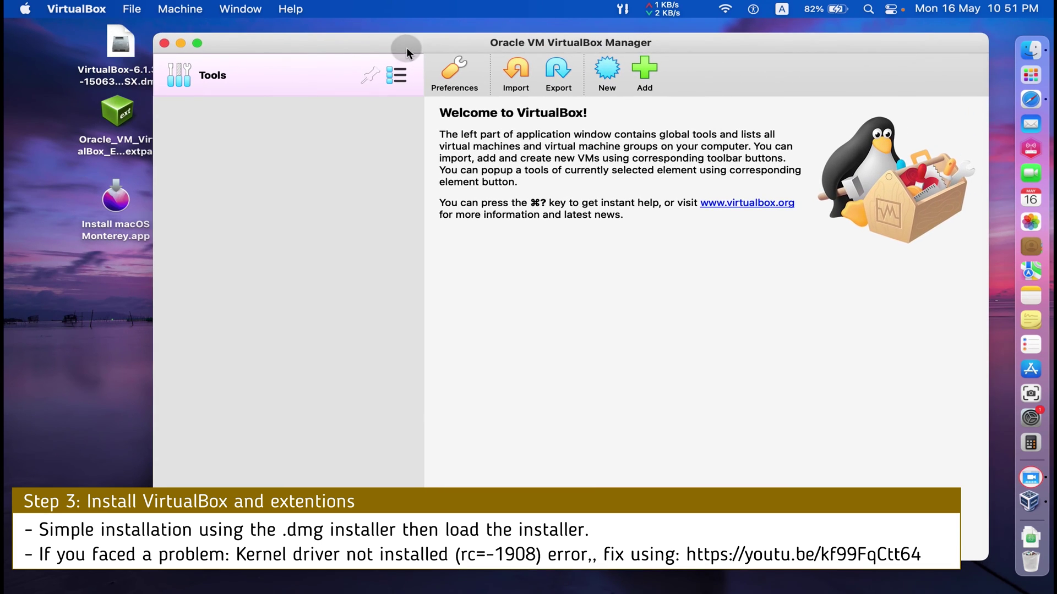
Add the Oracle VM VirtualBox extension pack file from the Desktop in the Extensions preferences
click(457, 71)
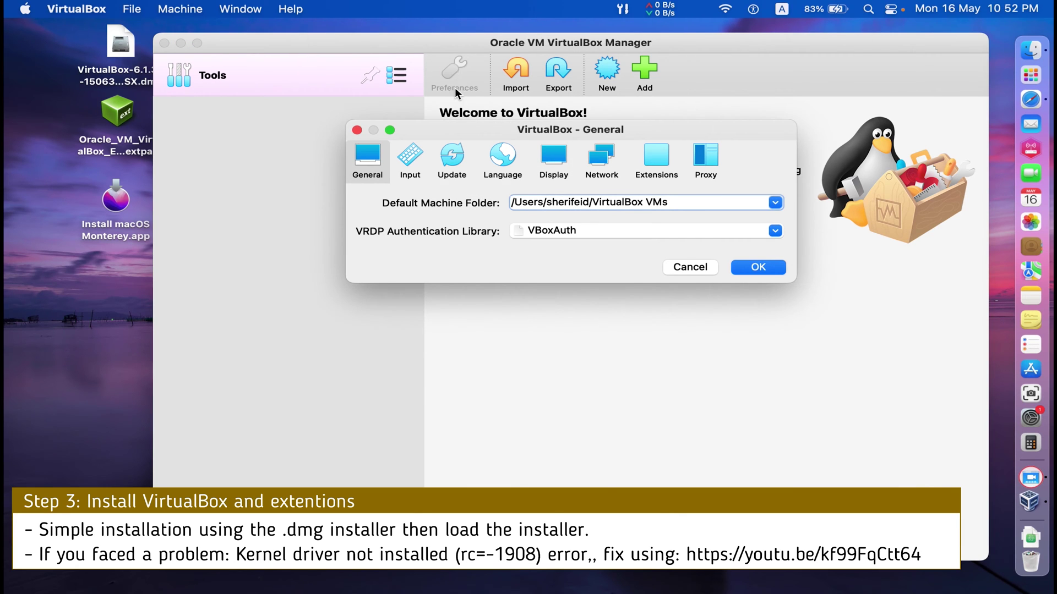
click(658, 161)
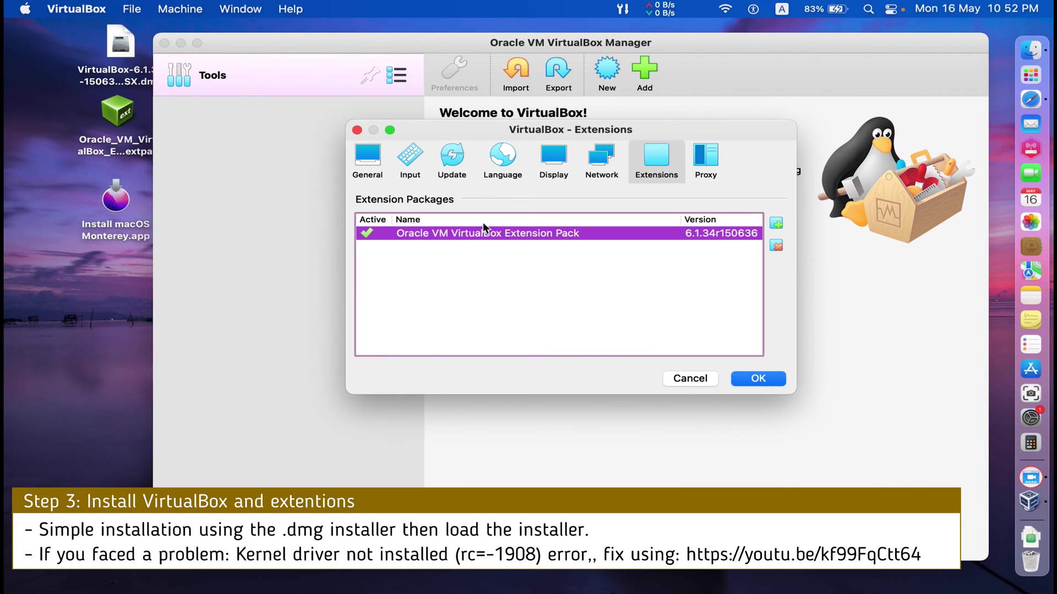
click(776, 222)
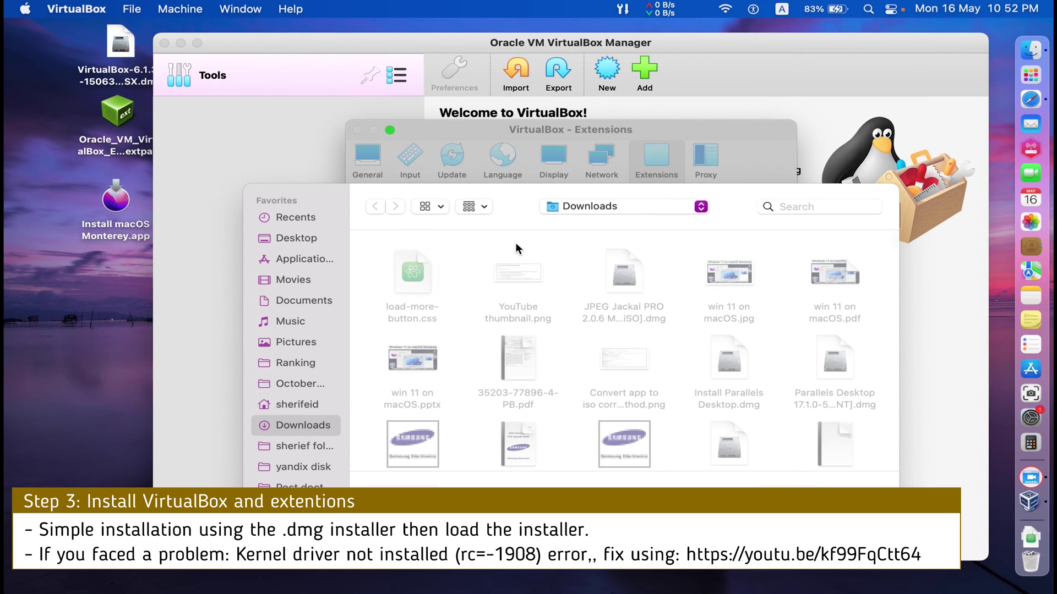
click(312, 241)
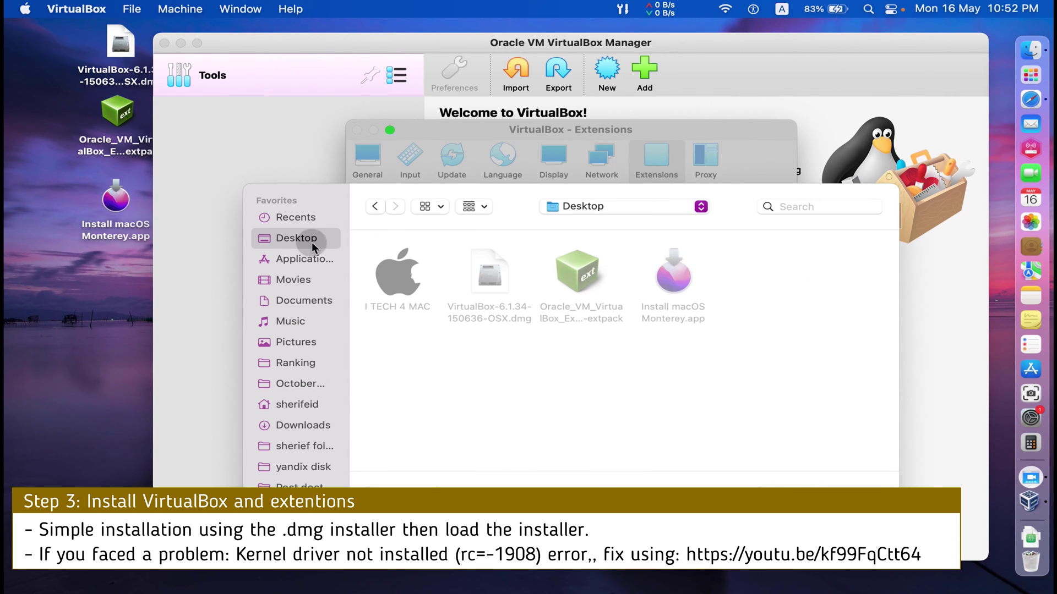
click(583, 276)
click(853, 493)
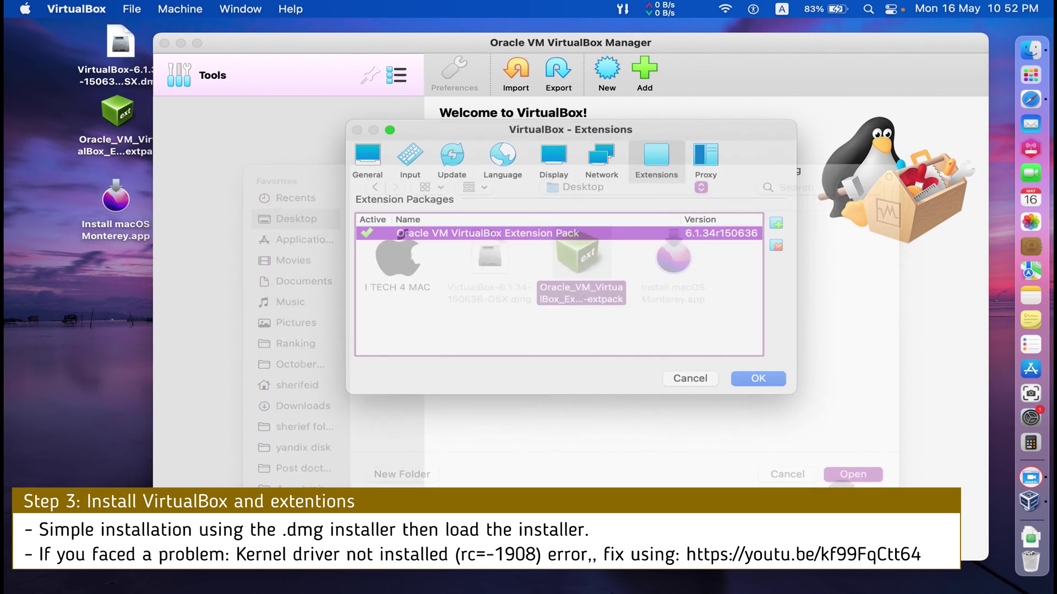
Reinstall the extension pack, accepting its license and entering the account password, and confirm the preferences
click(614, 390)
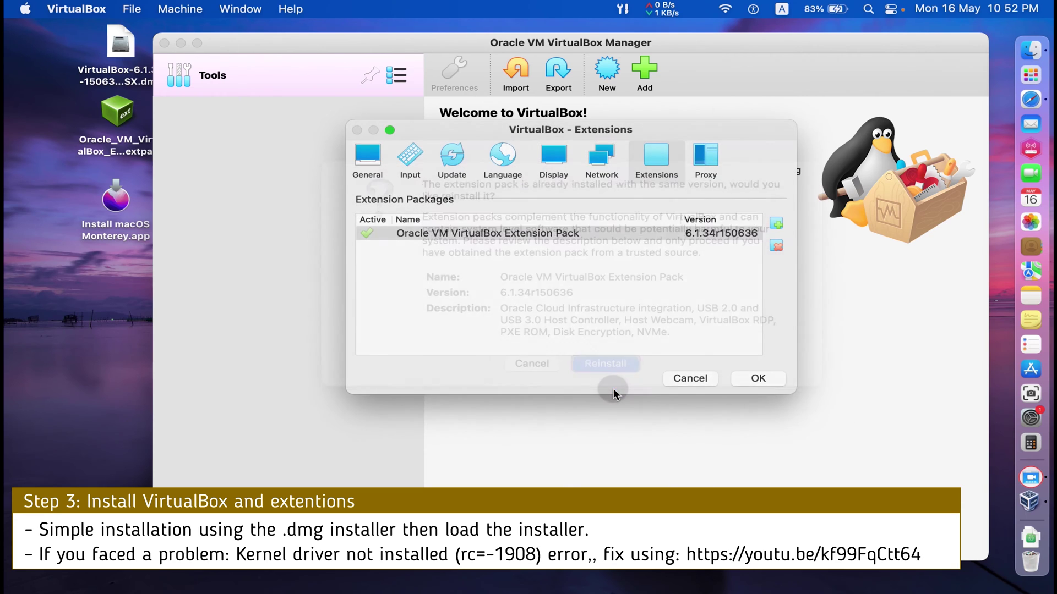
click(751, 401)
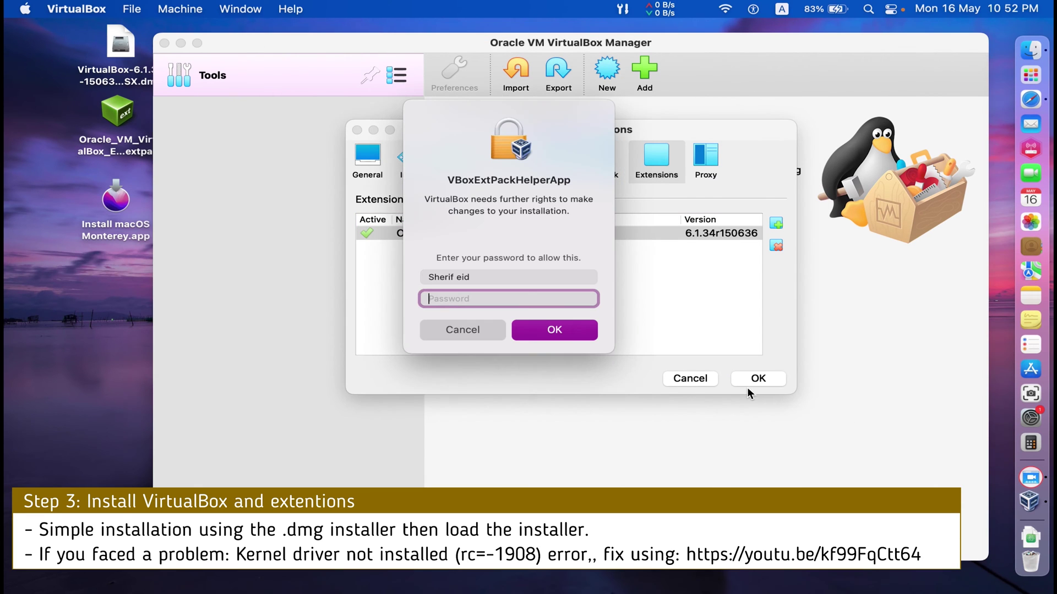
text(****)
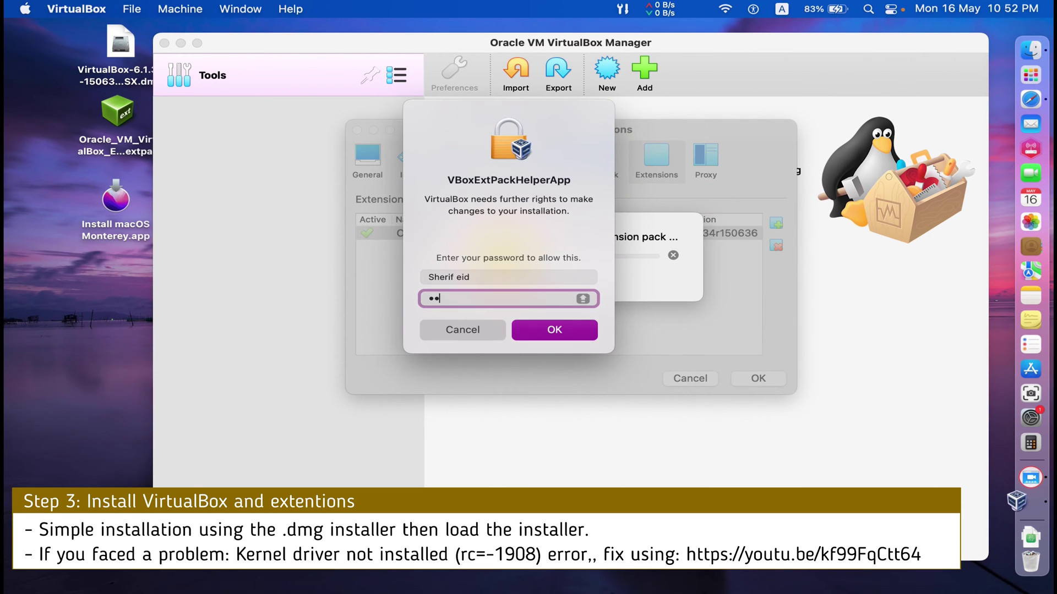
key(Return)
click(754, 378)
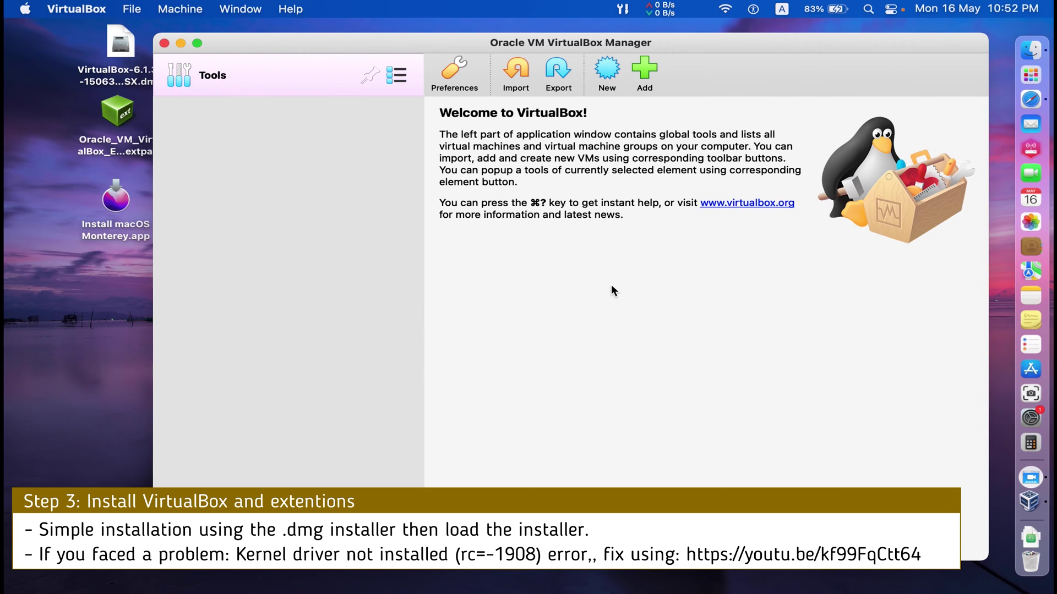
drag(362, 48, 361, 35)
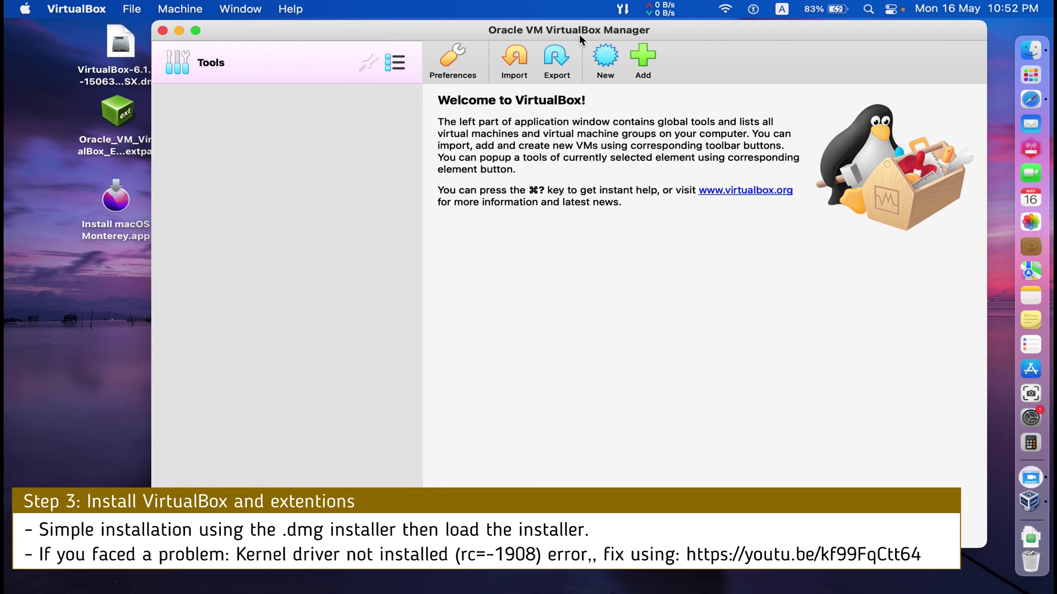
Switch to Safari and look through the i TECH channel's uploads for the kernel driver (rc=-1908) fix video
click(1030, 99)
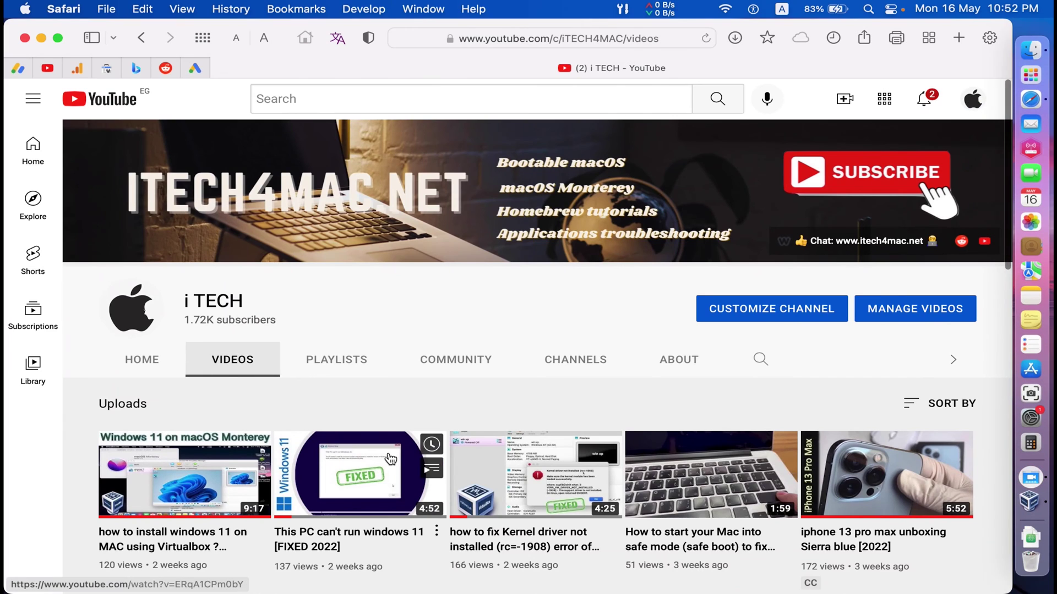
scroll(389, 457, down, 2)
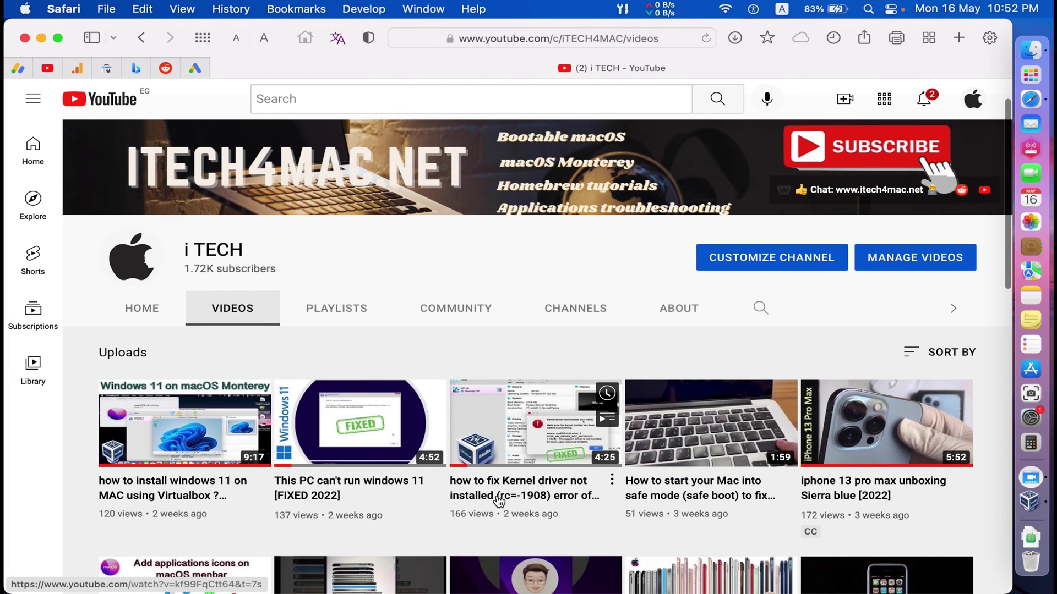
scroll(499, 498, down, 3)
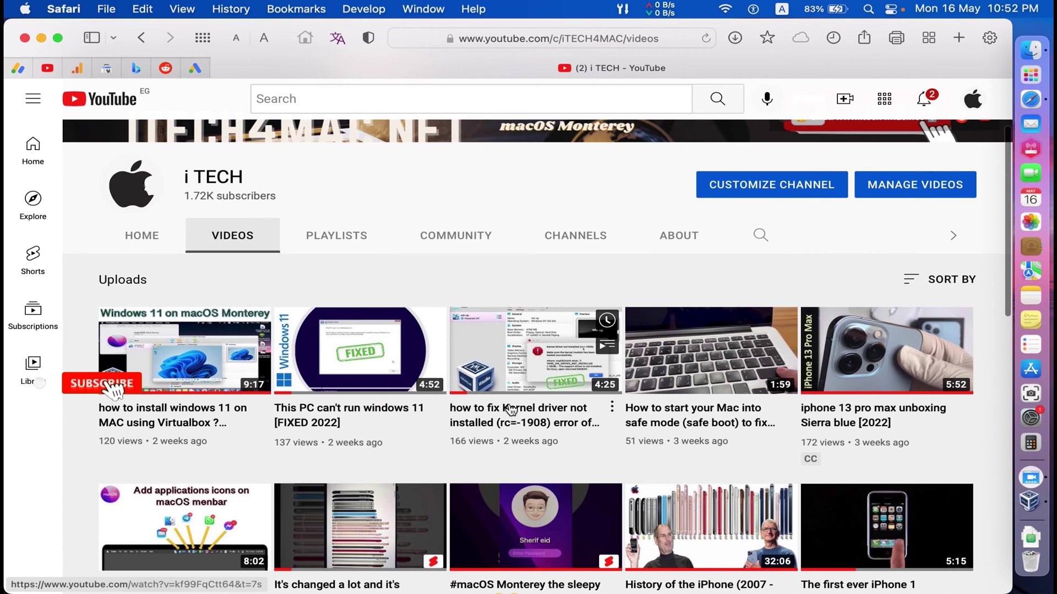
scroll(510, 378, up, 5)
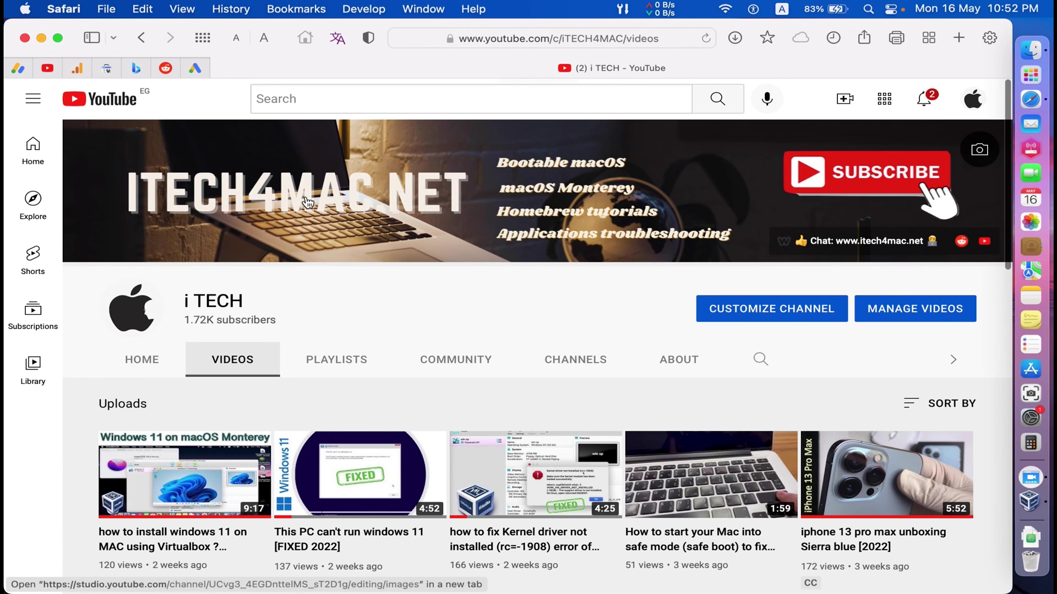
Open the video on fixing the Kernel driver not installed (rc=-1908) error and skip ahead through it
scroll(440, 349, down, 1)
scroll(440, 349, down, 5)
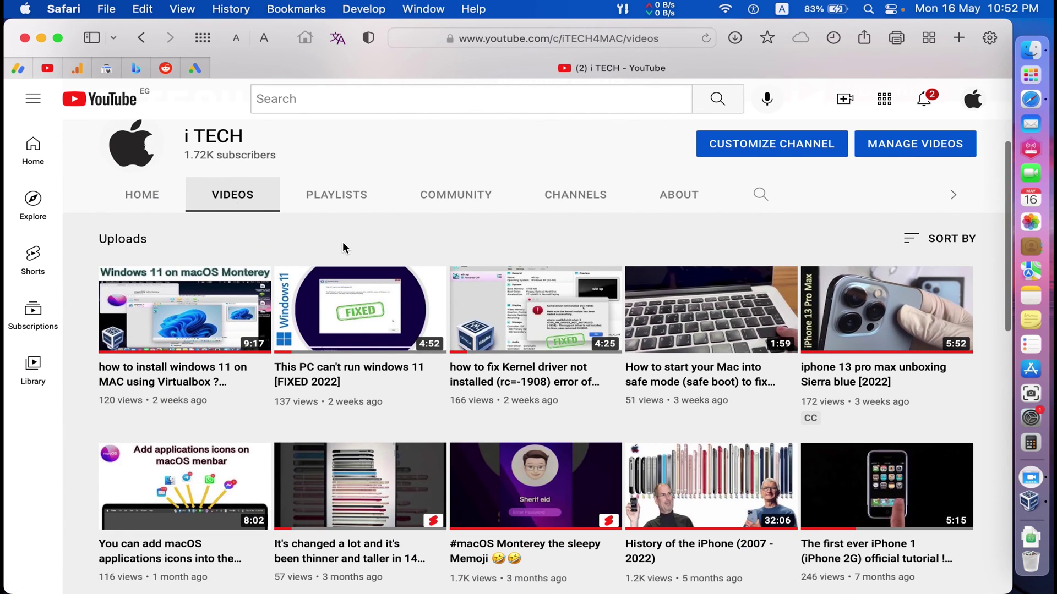
click(523, 382)
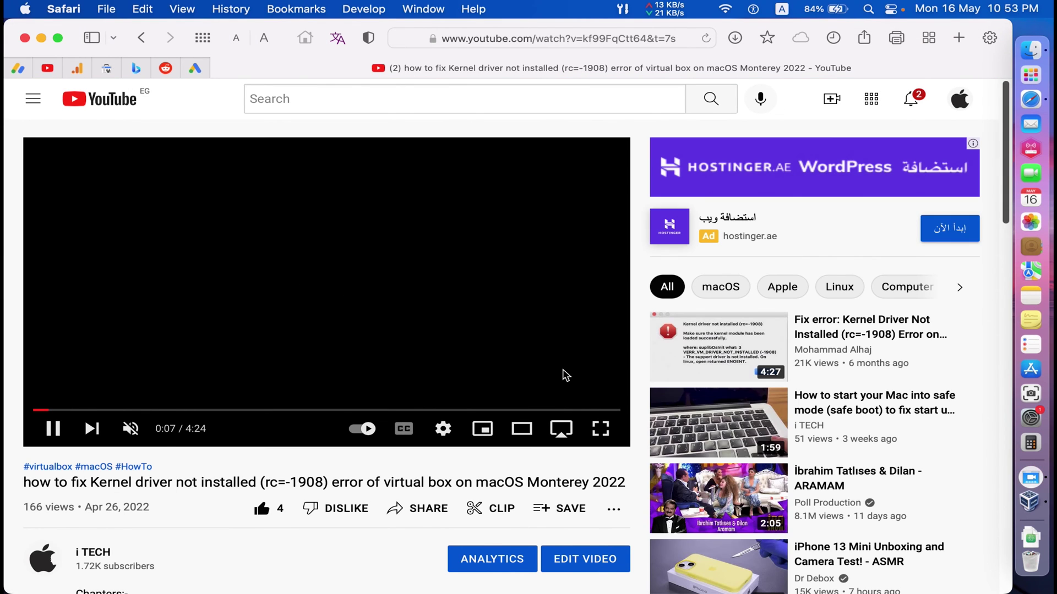
click(199, 410)
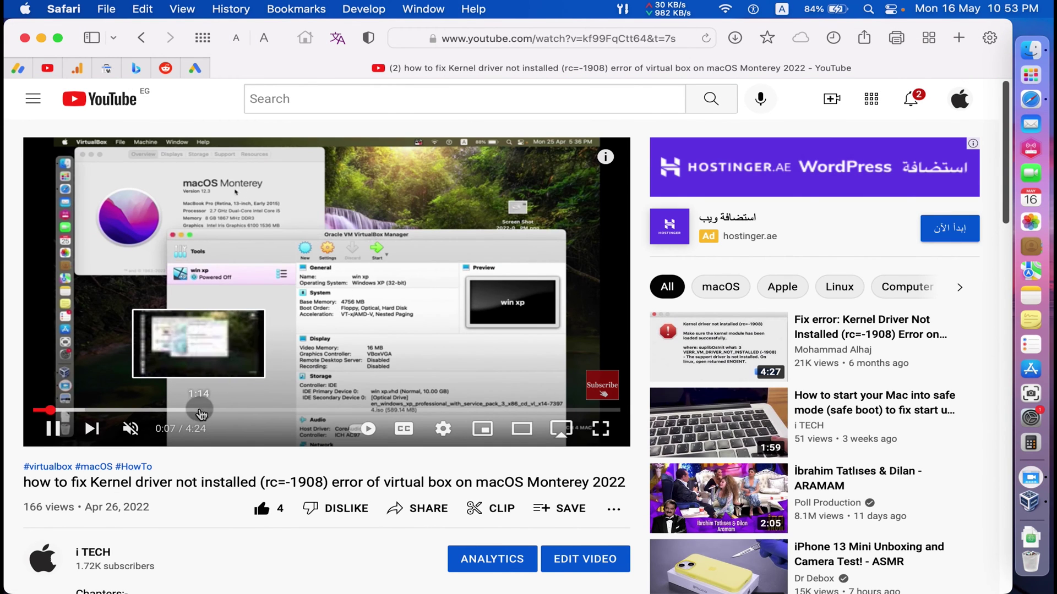
click(264, 412)
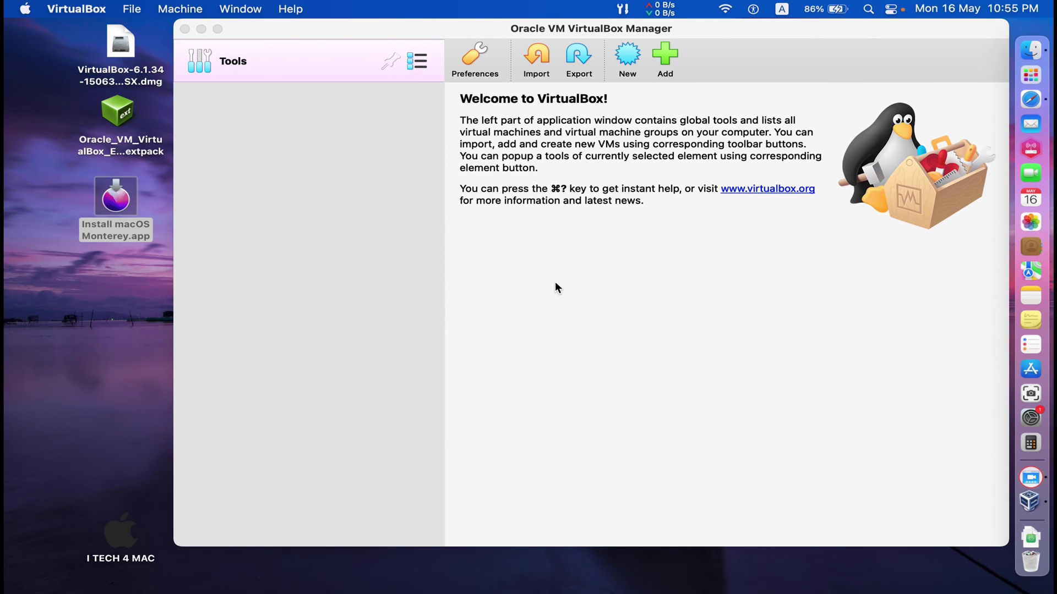
Minimize the VirtualBox Manager window and select Install macOS Monterey.app on the Desktop
click(202, 28)
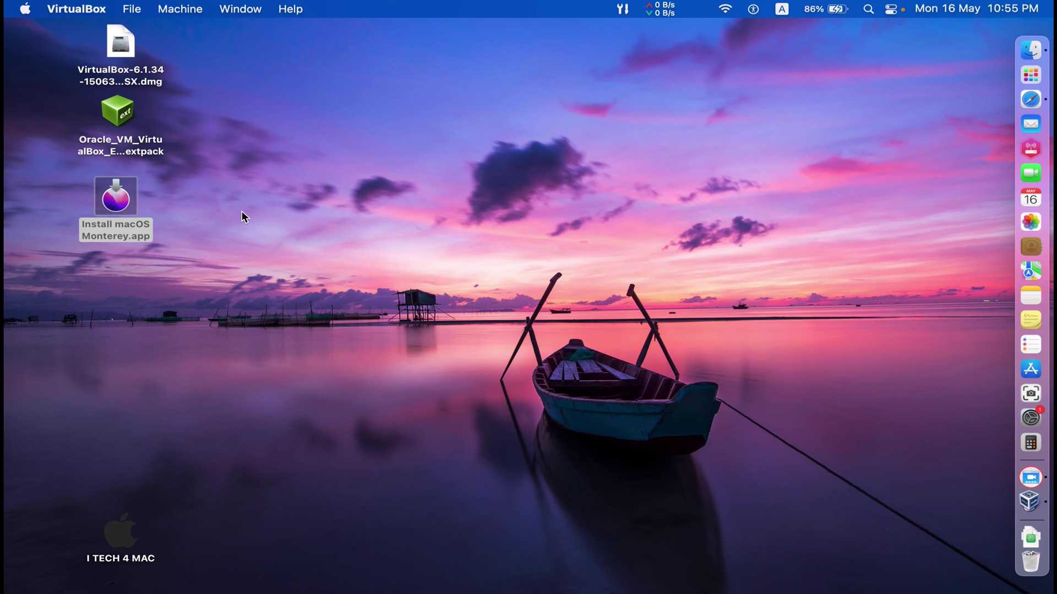
click(242, 210)
click(131, 236)
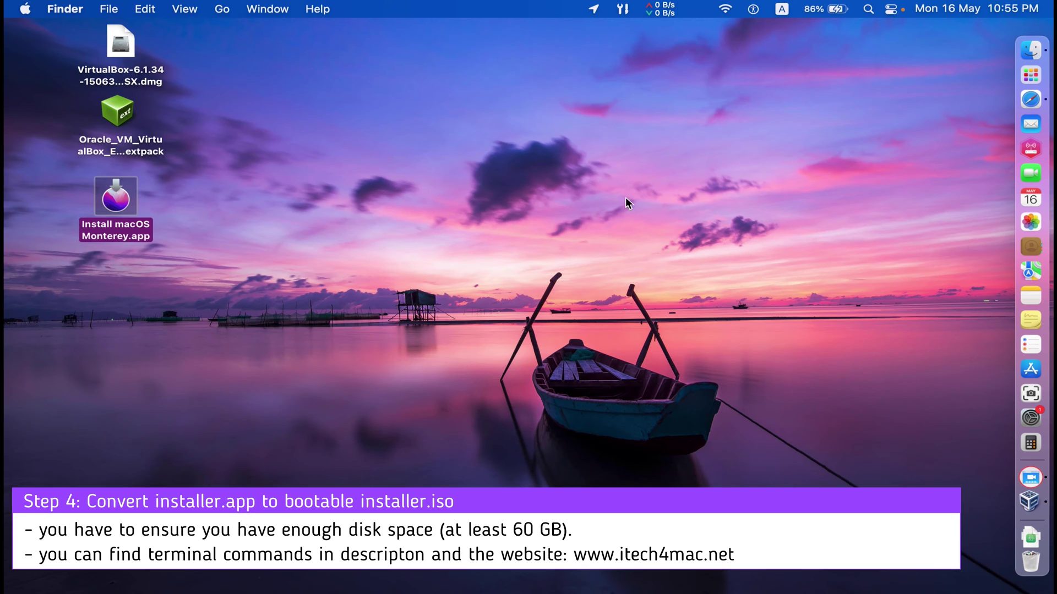
Search for terminal with Spotlight and launch Terminal
click(869, 9)
text(terminal)
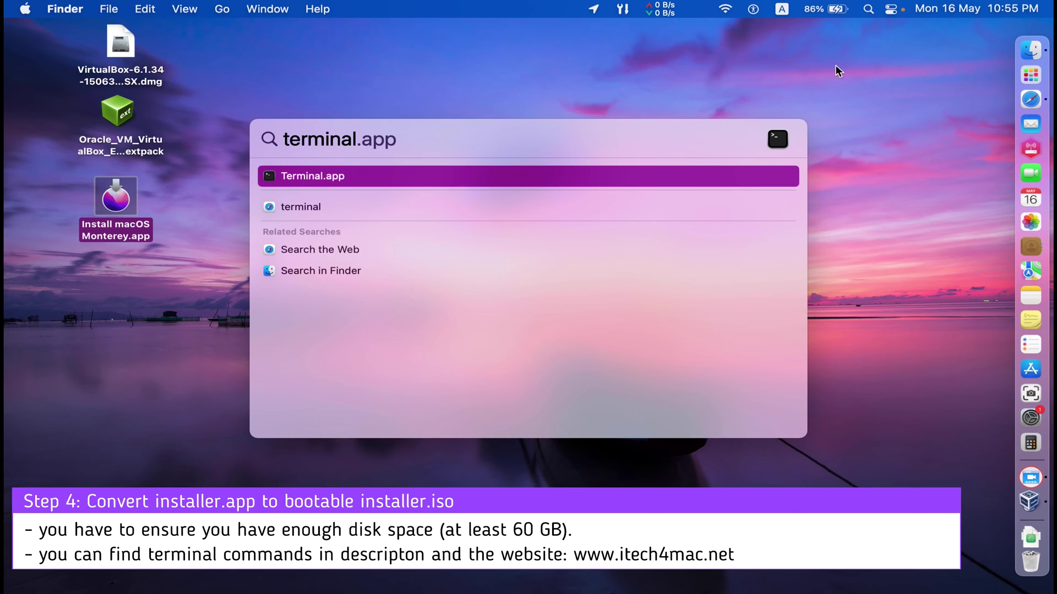
click(626, 183)
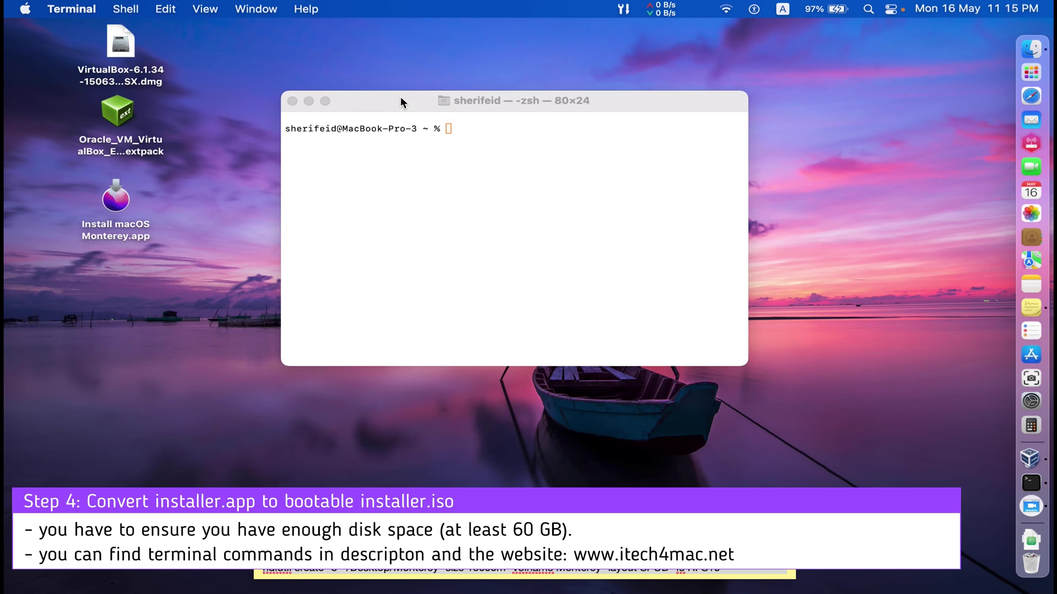
click(400, 102)
Check the available disk space in the storage section of About This Mac, and close the window
click(25, 11)
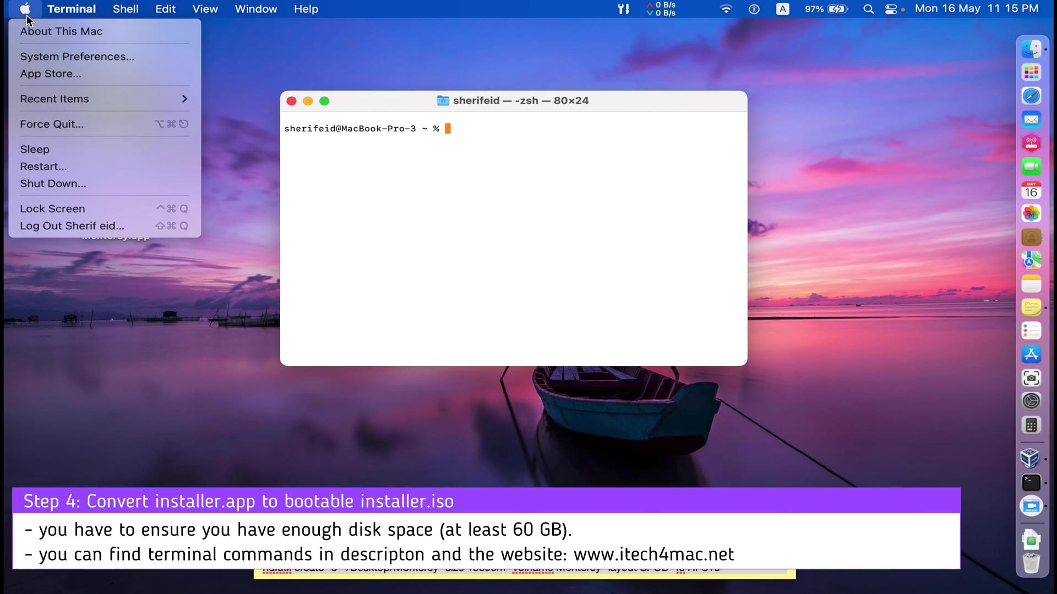
click(55, 31)
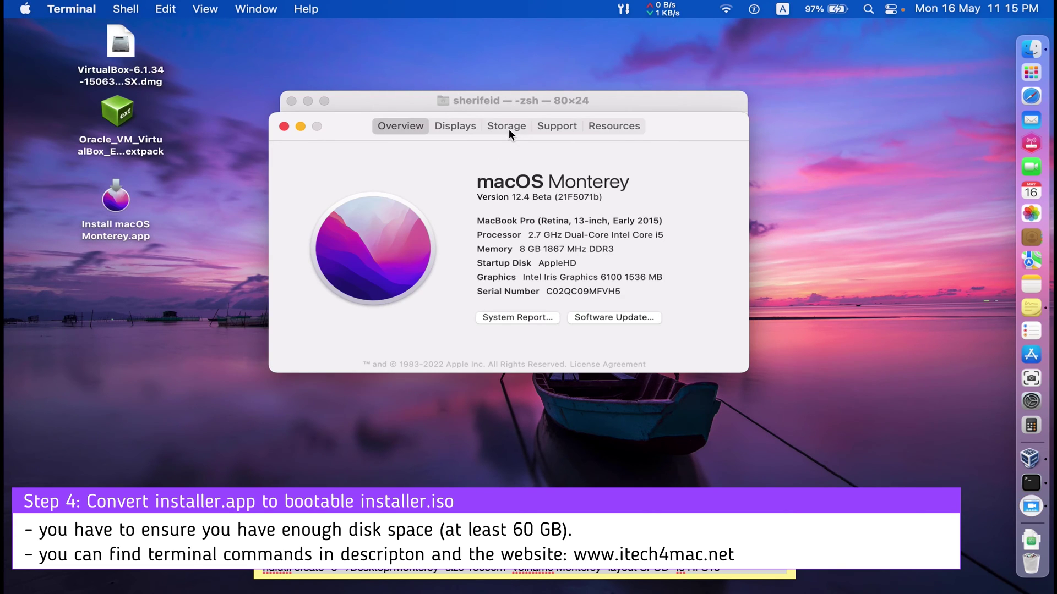
click(506, 127)
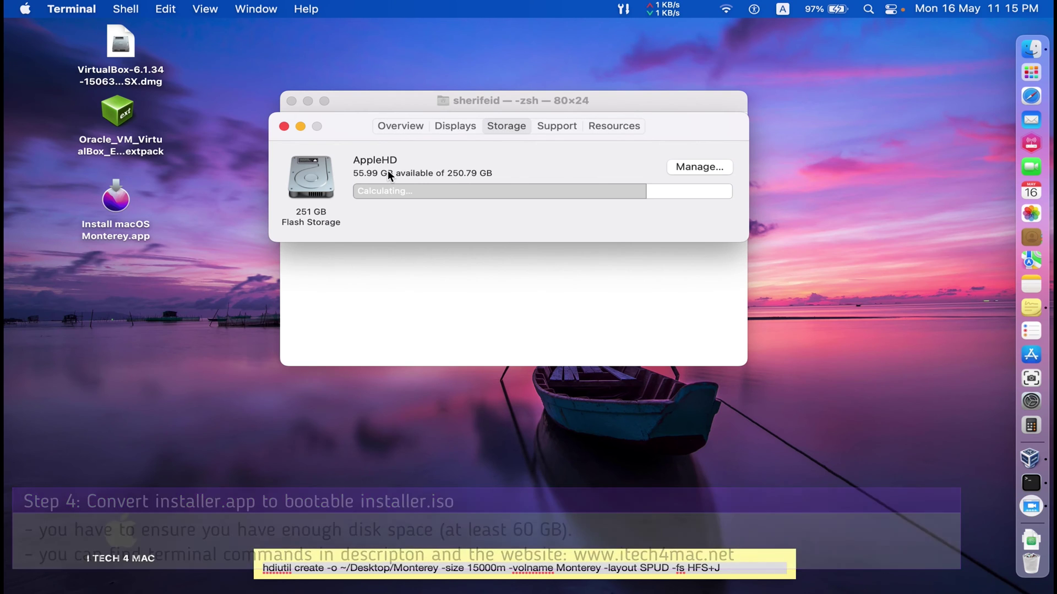
click(283, 127)
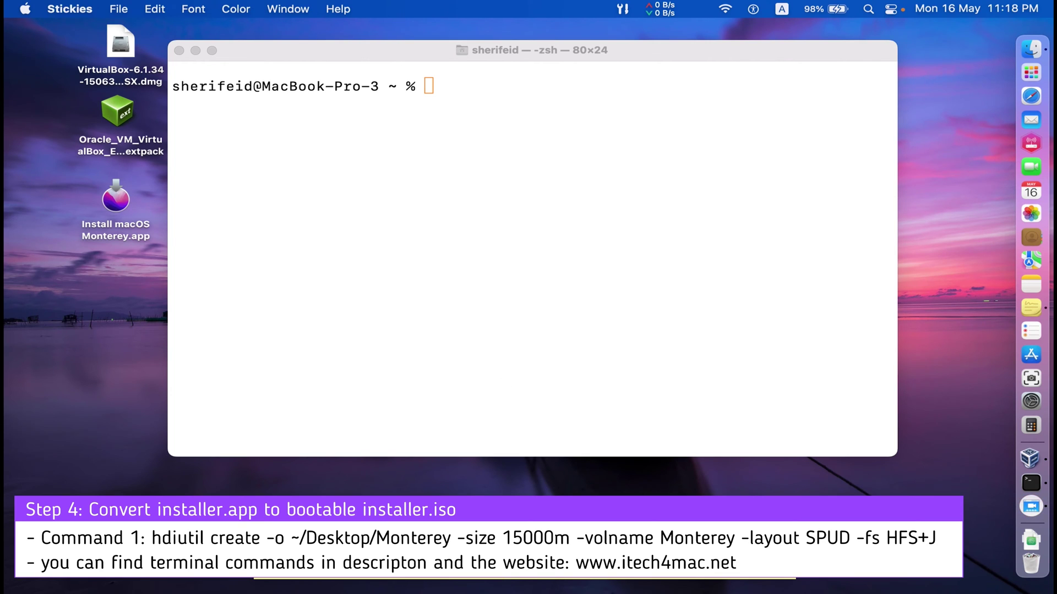
Create a disk image at ~/Desktop/Monterey with hdiutil, using size 15000m, volume name Monterey, layout SPUD and file system HFS+J
click(425, 150)
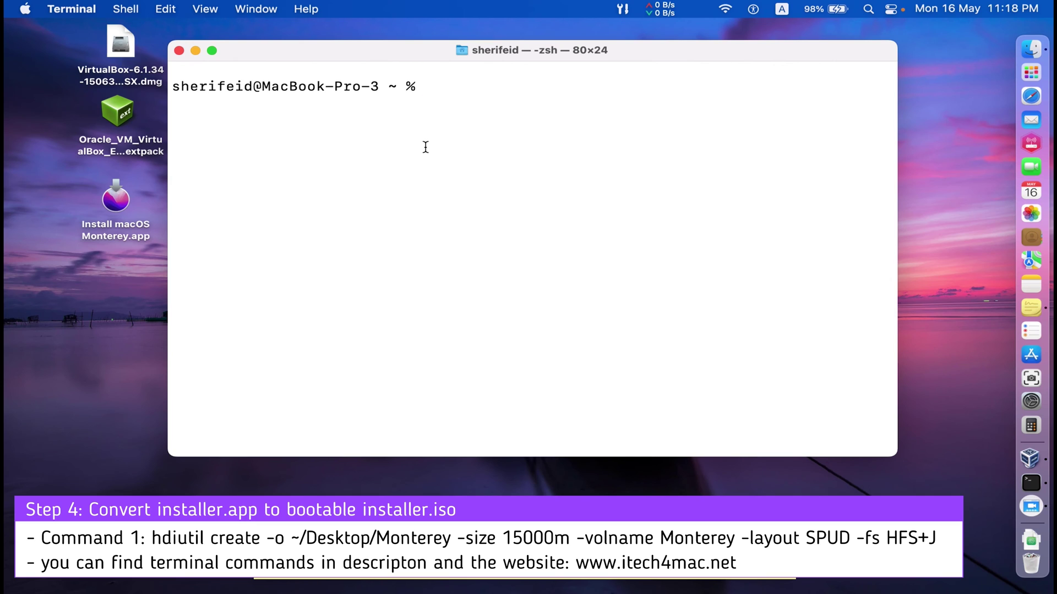
text(hdiutil create -o ~/Desktop/Monterey -size 15000m -volname Monterey -layout SPUD -fs HFS+J)
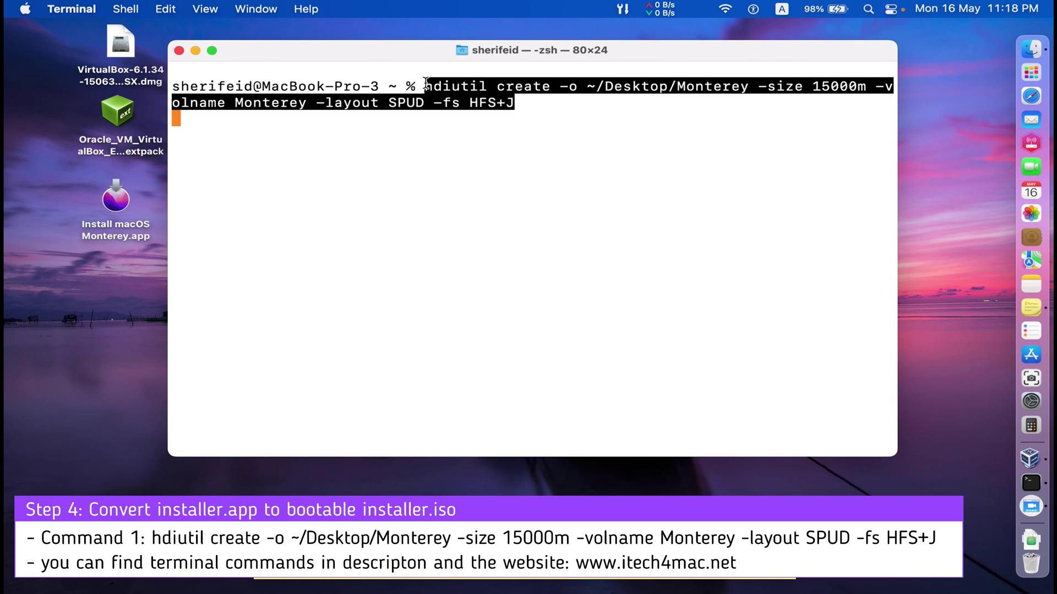
key(Return)
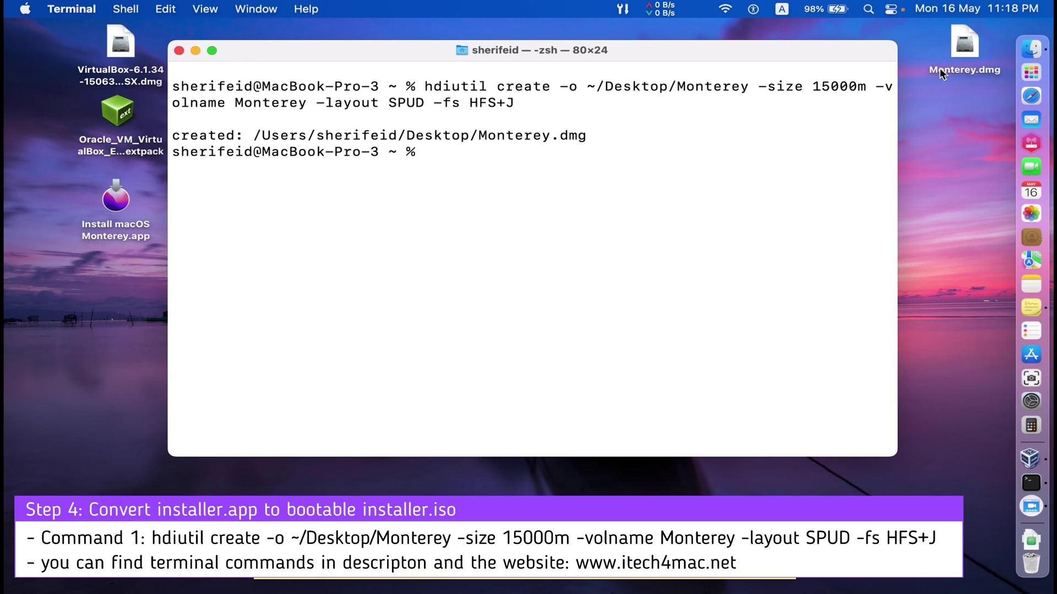
Inspect the file info of Monterey.dmg on the Desktop, and close the info window
click(966, 41)
right_click(965, 41)
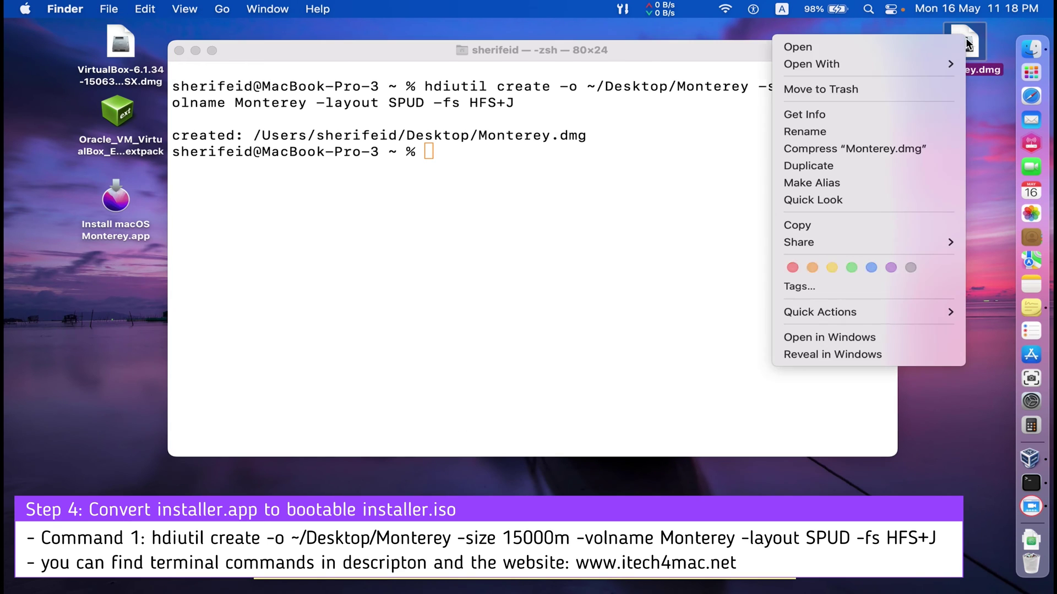
click(910, 117)
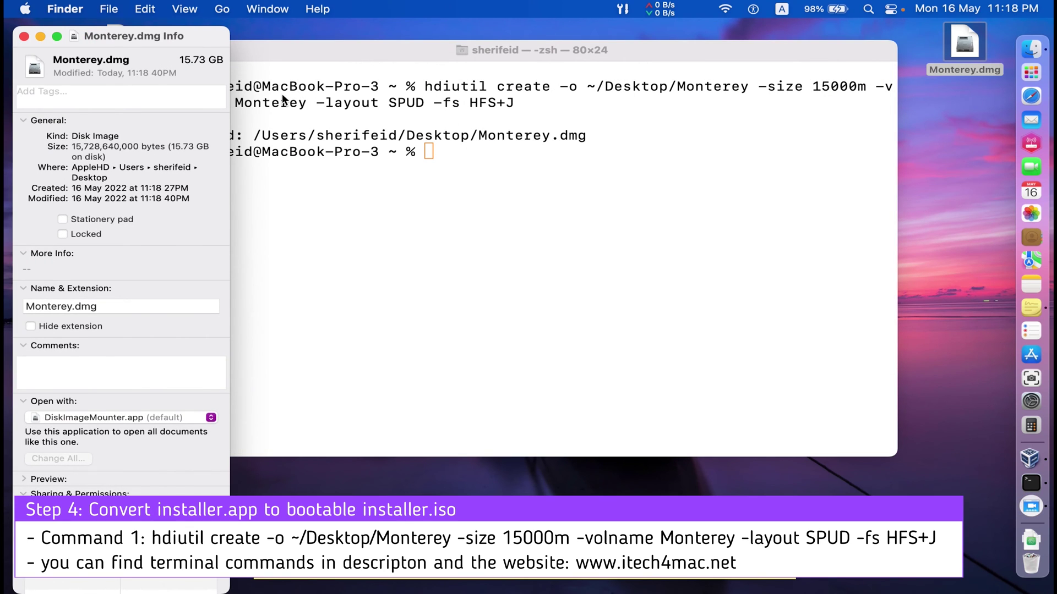
key(super+w)
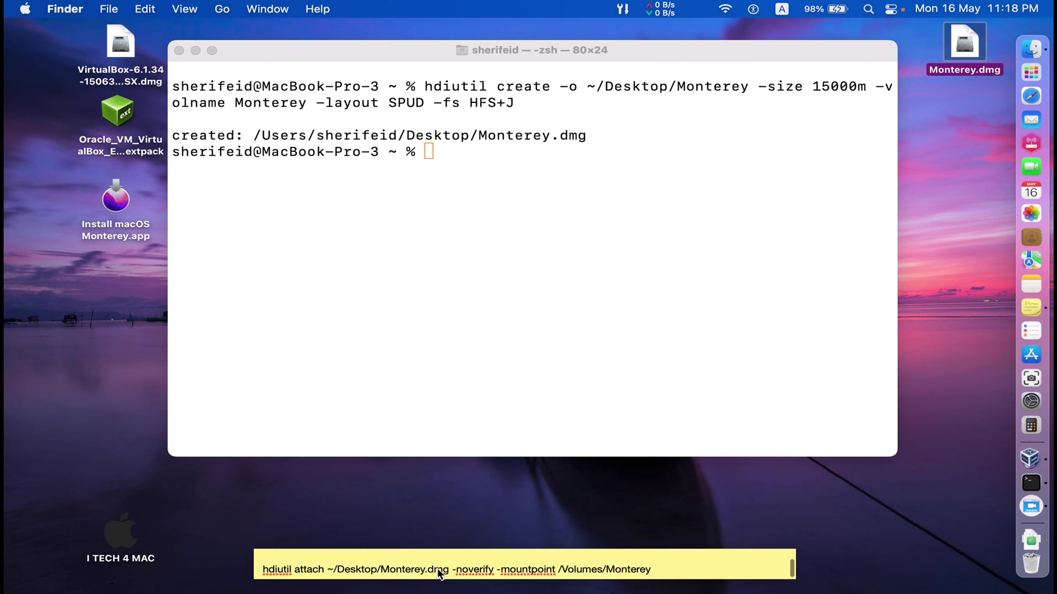
Mount ~/Desktop/Monterey.dmg at /Volumes/Monterey by running the hdiutil attach command with -noverify from the sticky note
double_click(443, 573)
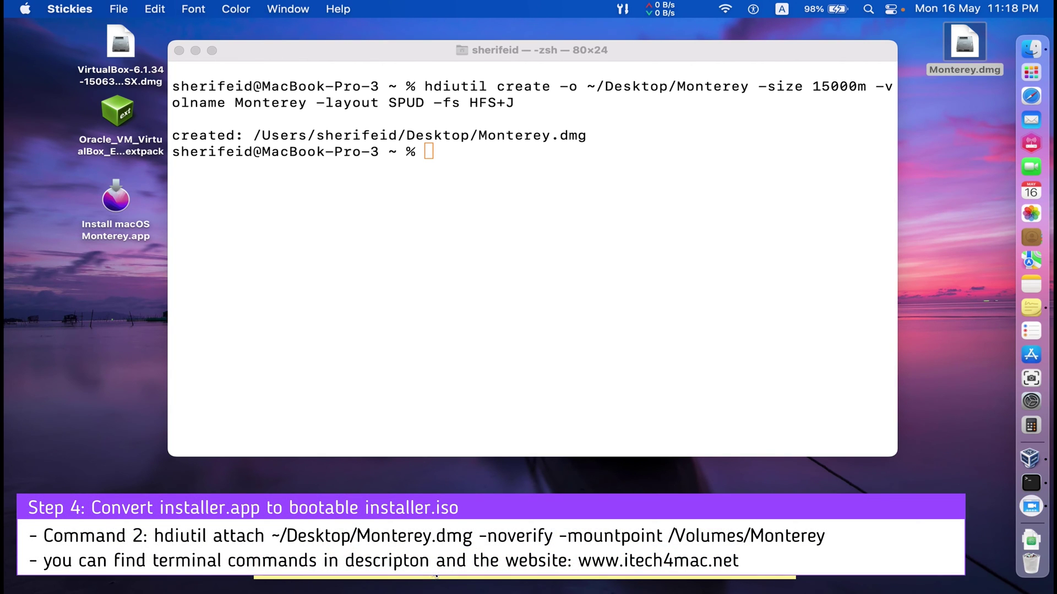
click(465, 211)
text(hdiutil attach ~/Desktop/Monterey.dmg -noverify -mountpoint /Volumes/Monterey)
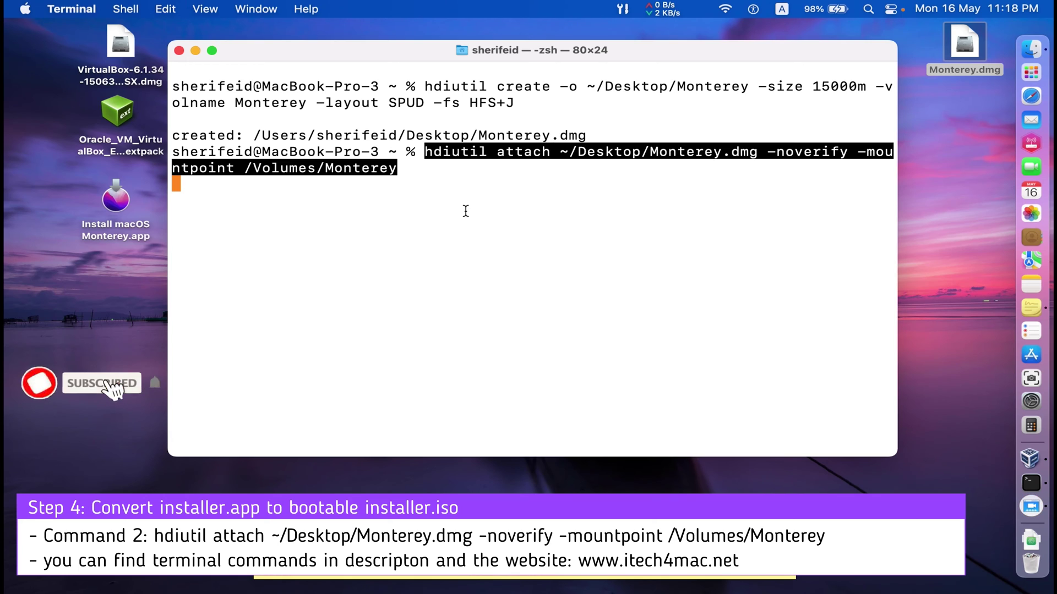
key(Return)
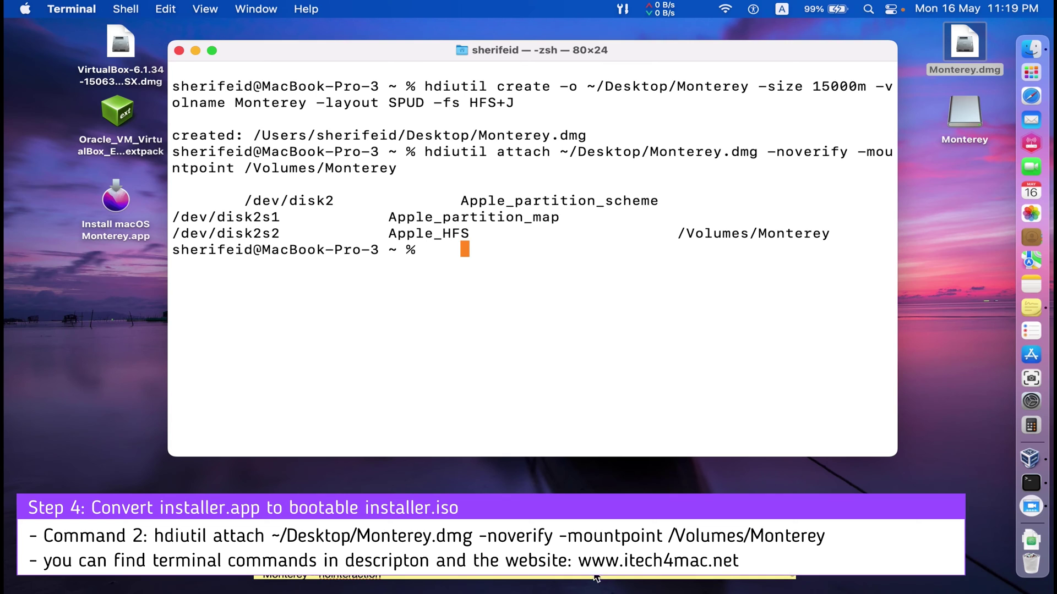
Run createinstallmedia from Install macOS Monterey.app with sudo on /Volumes/Monterey using --nointeraction, and enter the account password
key(super+Tab)
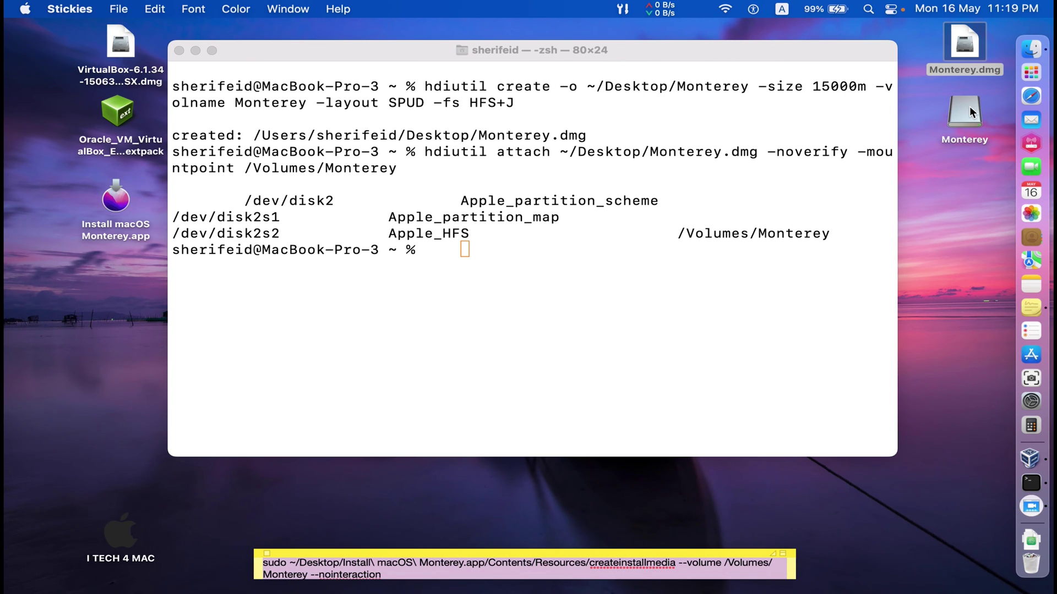
click(476, 251)
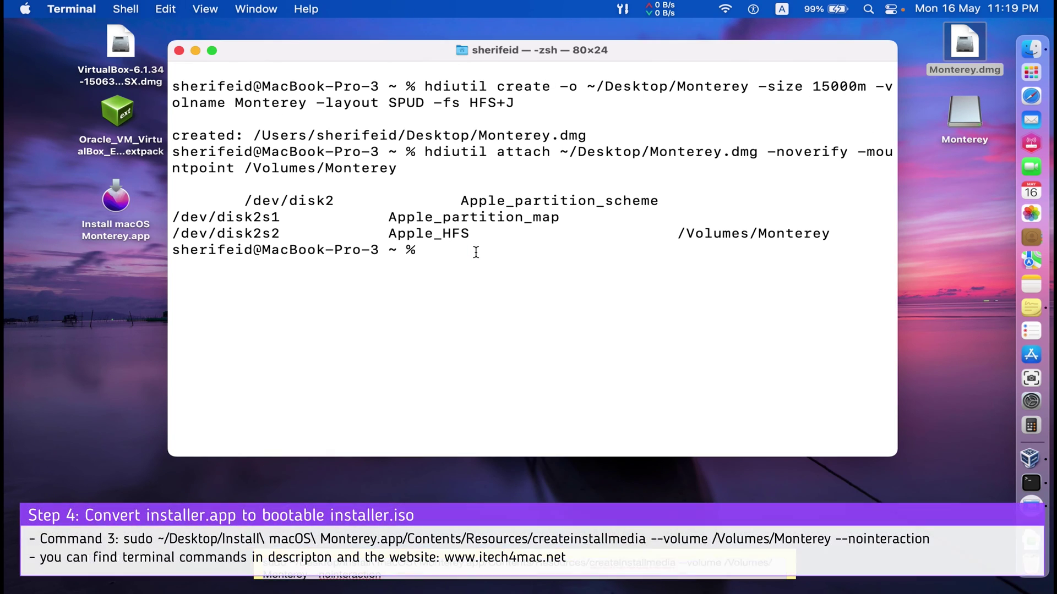
text(sudo ~/Desktop/Install\ macOS\ Monterey.app/Contents/Resources/createinstallmedia --volume /Volumes/Monterey --nointeraction)
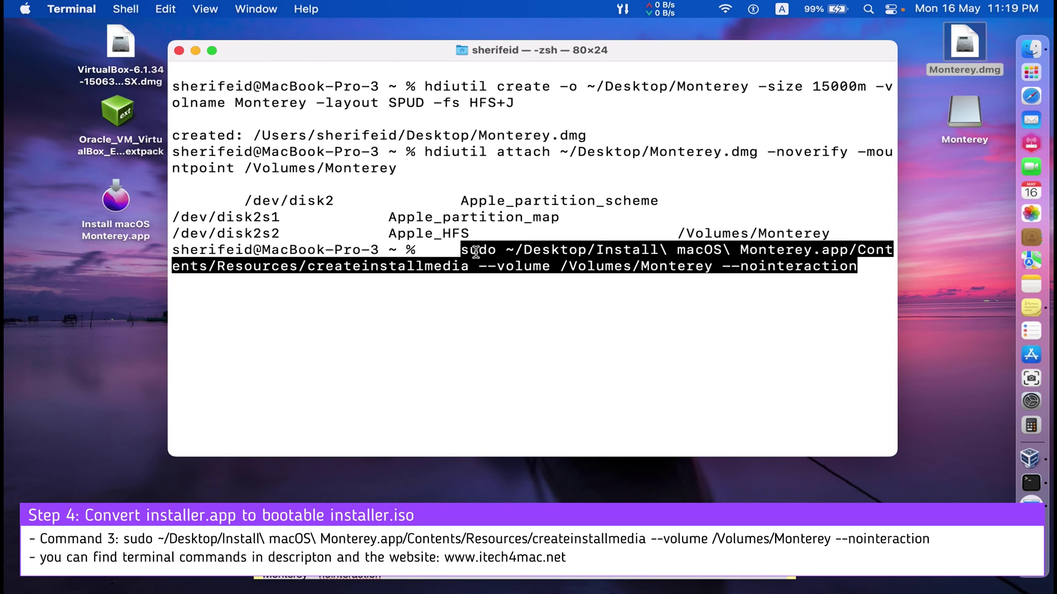
key(Return)
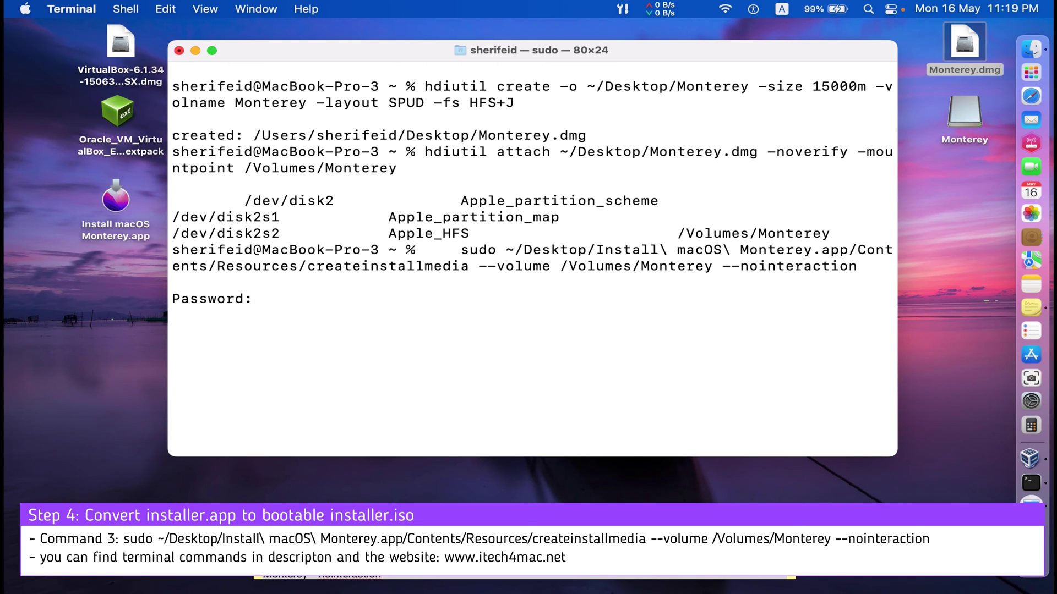
key(Return)
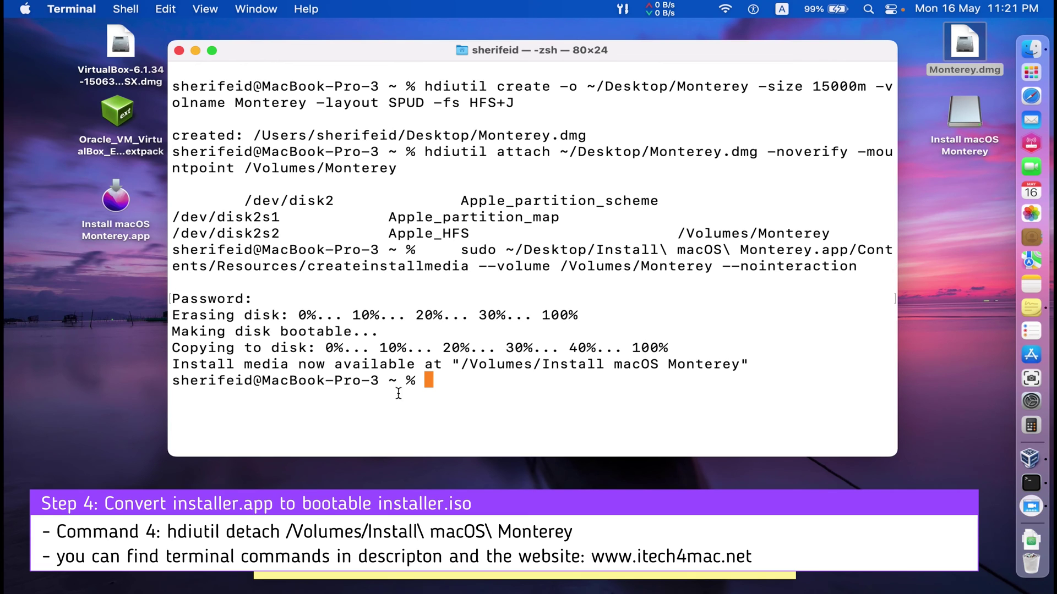
Detach the /Volumes/Install\ macOS\ Monterey volume with hdiutil
text(hdiutil detach /Volumes/Install\ macOS\ Monterey)
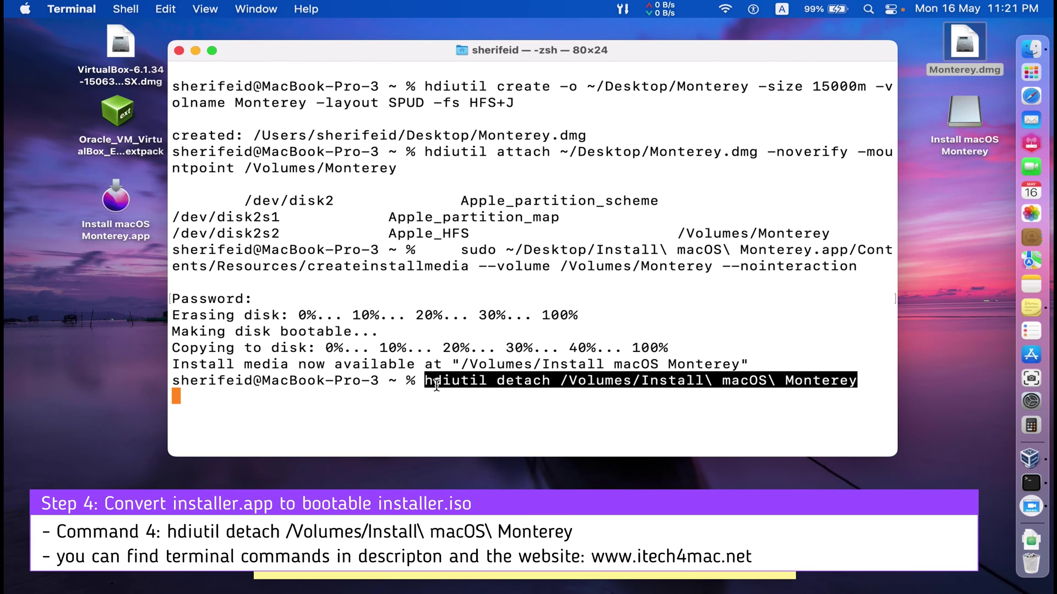
key(Return)
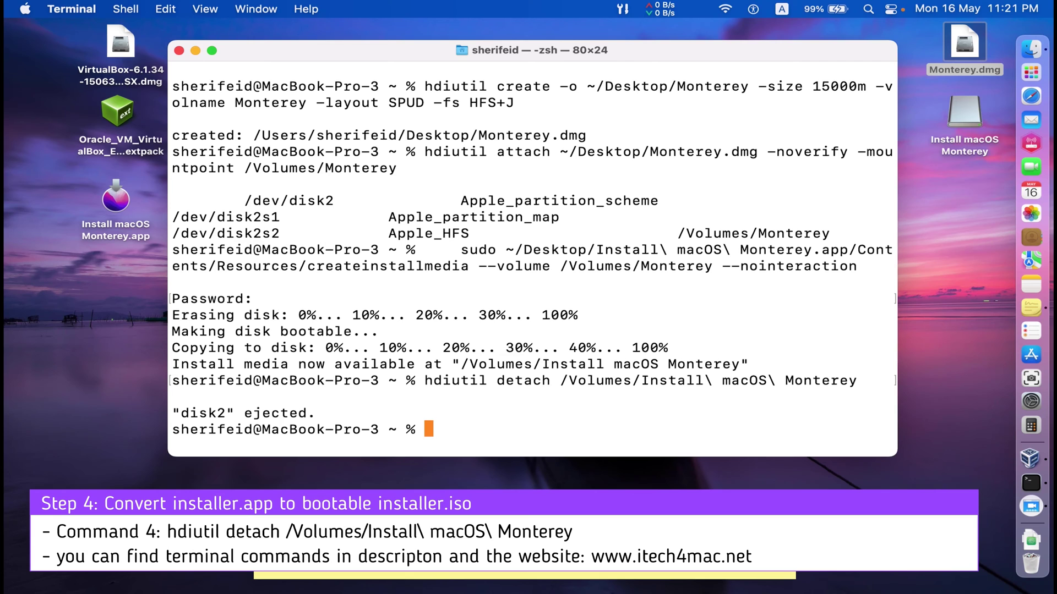
Copy the hdiutil convert command from the sticky note and run it to convert ~/Desktop/Monterey.dmg to ~/Desktop/Monterey.cdr in UDTO format
scroll(472, 575, down, 3)
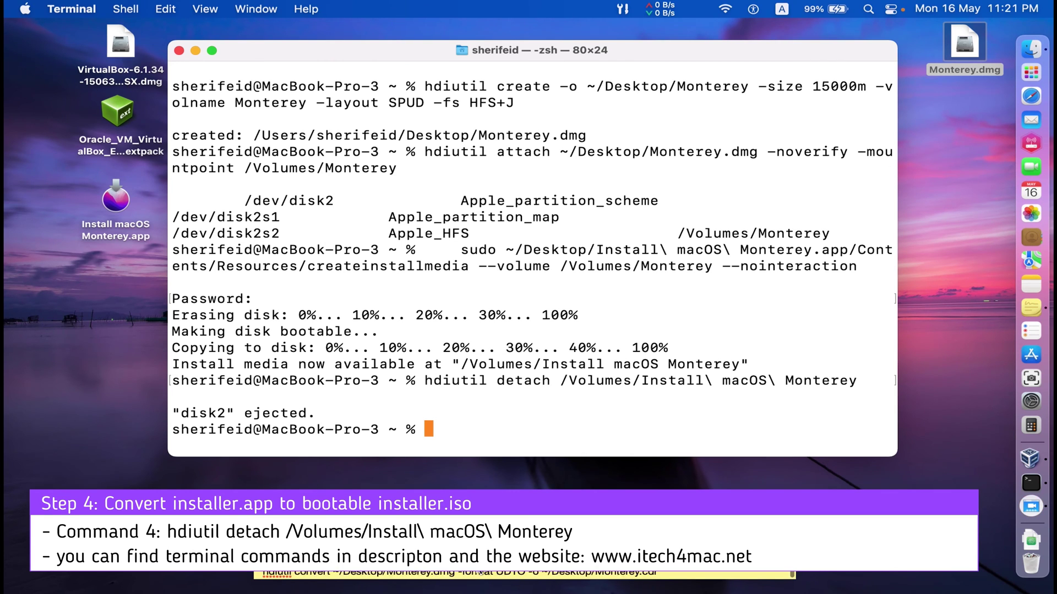
click(480, 573)
triple_click(473, 576)
key(super+c)
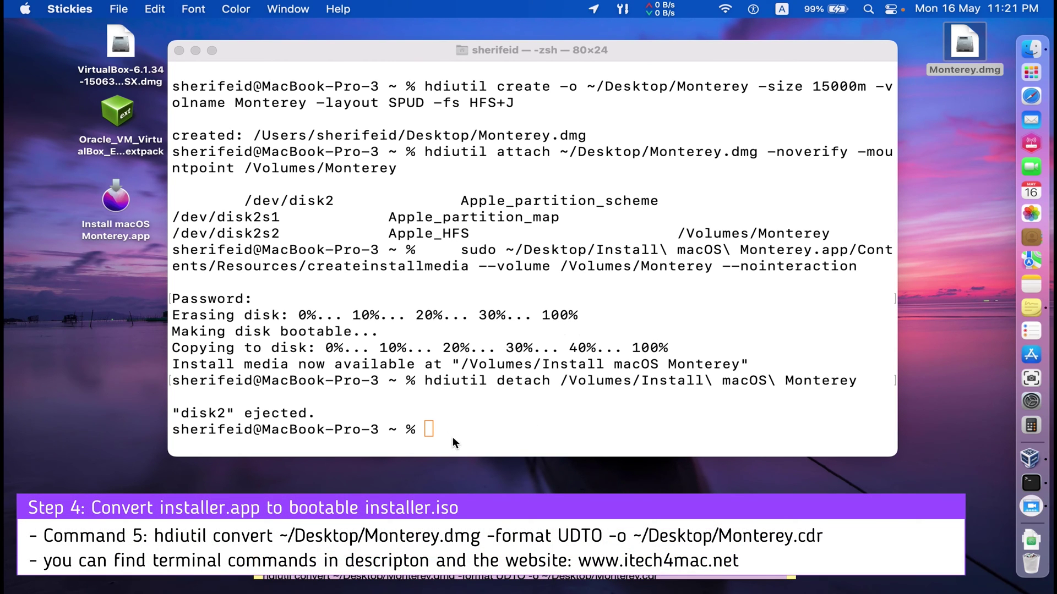
click(453, 438)
key(super+v)
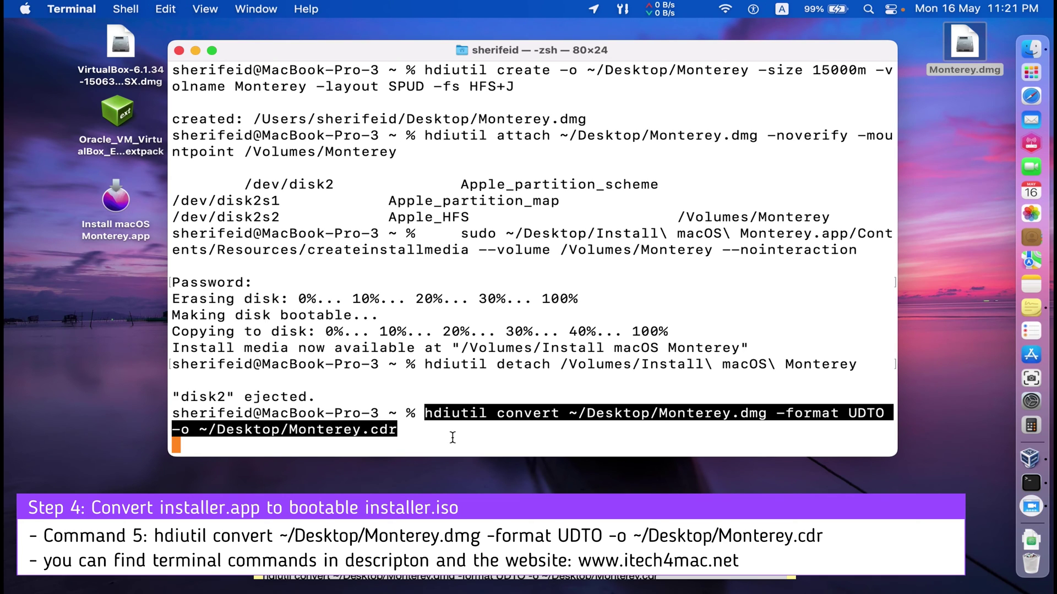
key(Return)
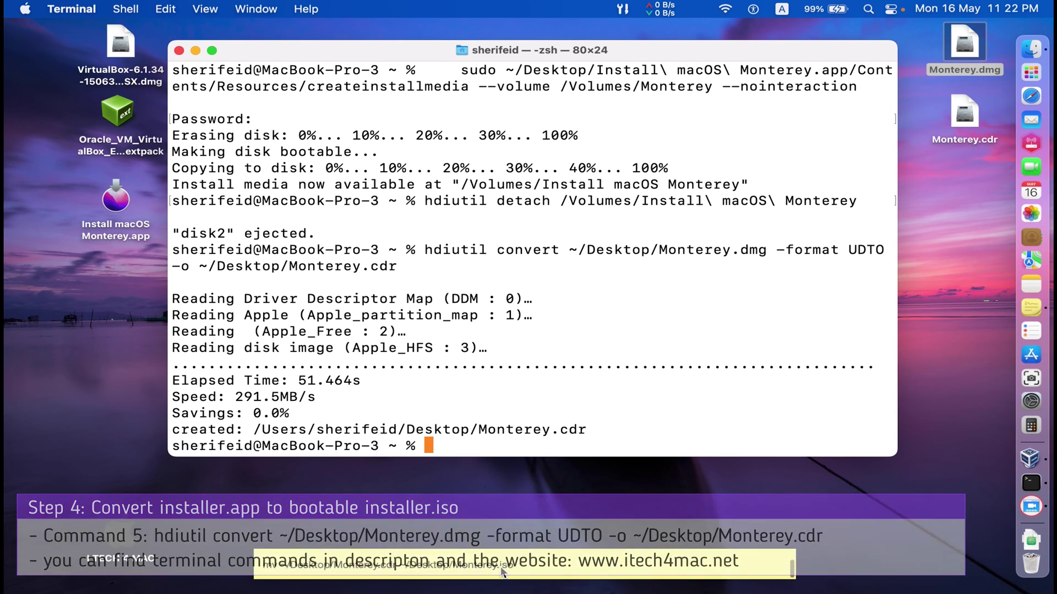
Copy the mv command from the sticky note and run it in Terminal to rename ~/Desktop/Monterey.cdr to ~/Desktop/Monterey.iso
double_click(489, 567)
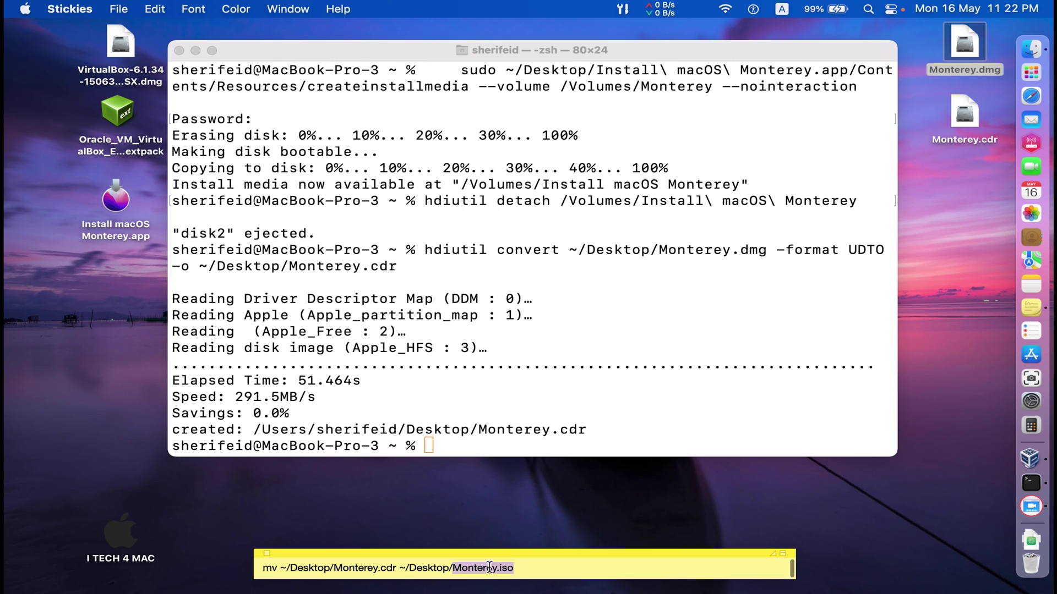
triple_click(489, 567)
key(super+c)
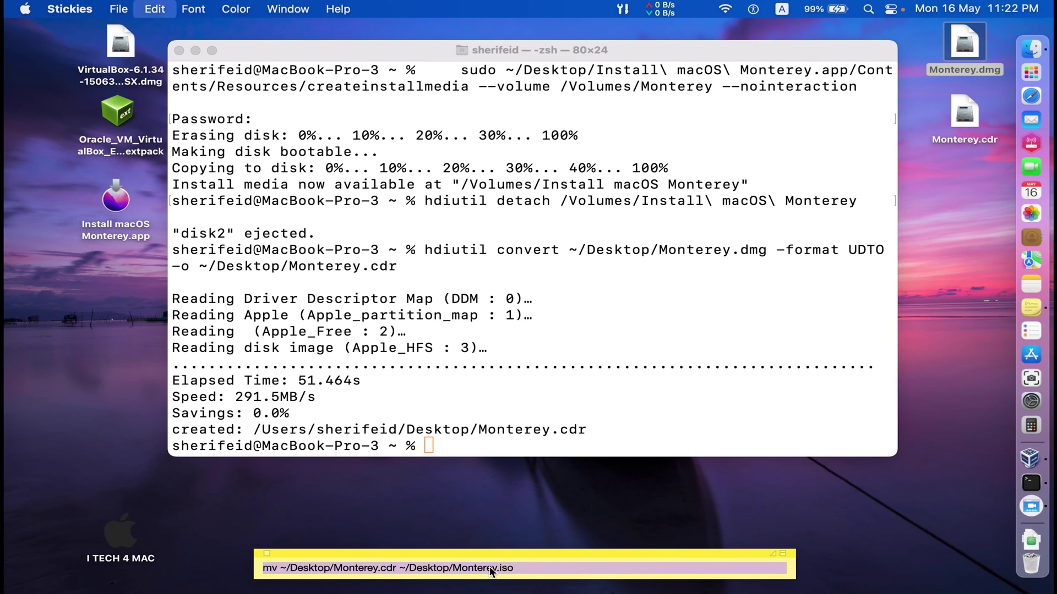
click(441, 447)
key(super+v)
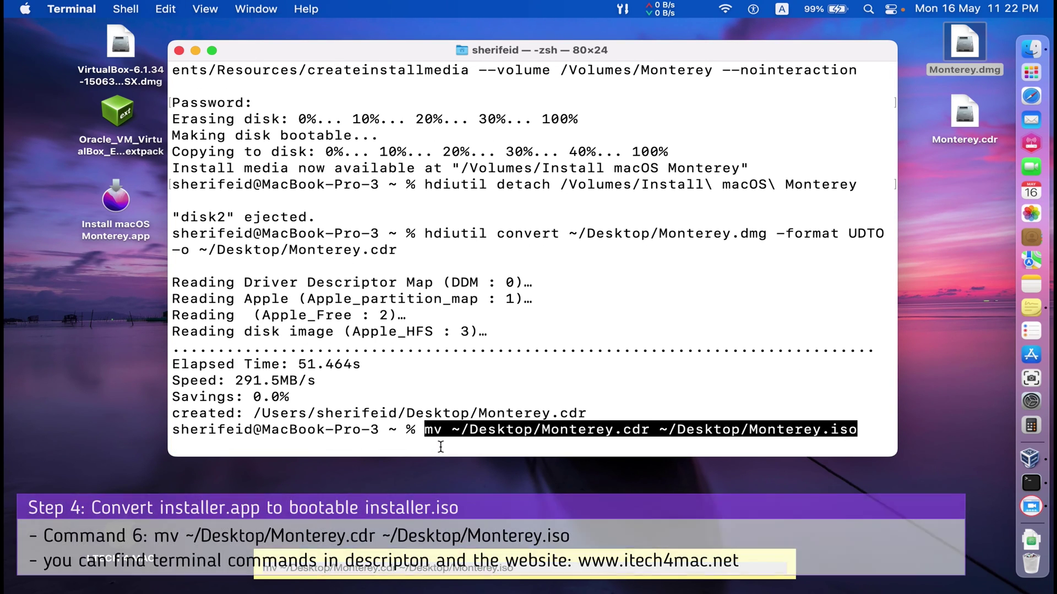
key(Return)
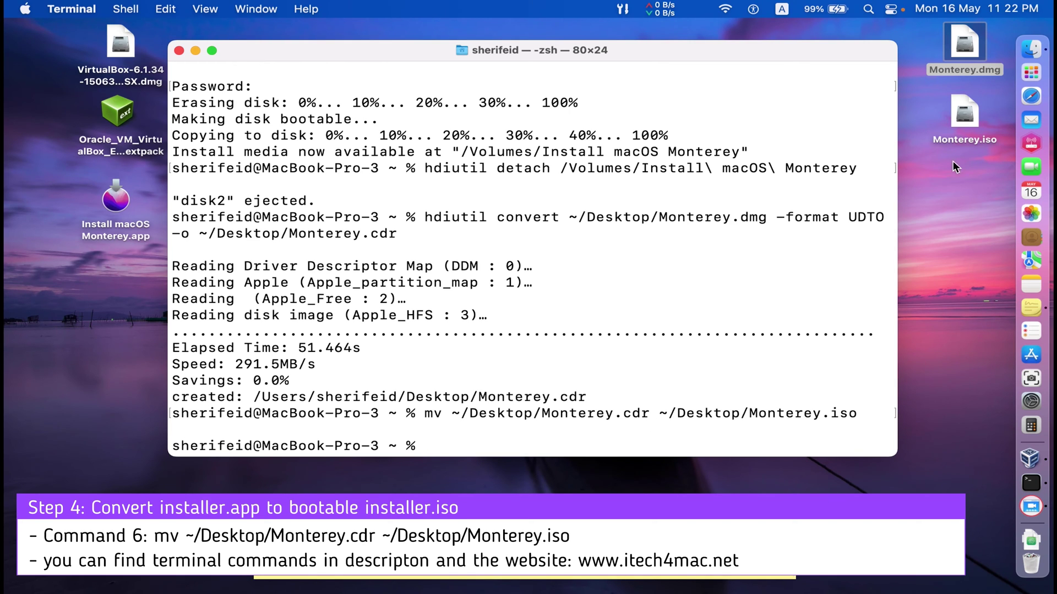
click(968, 115)
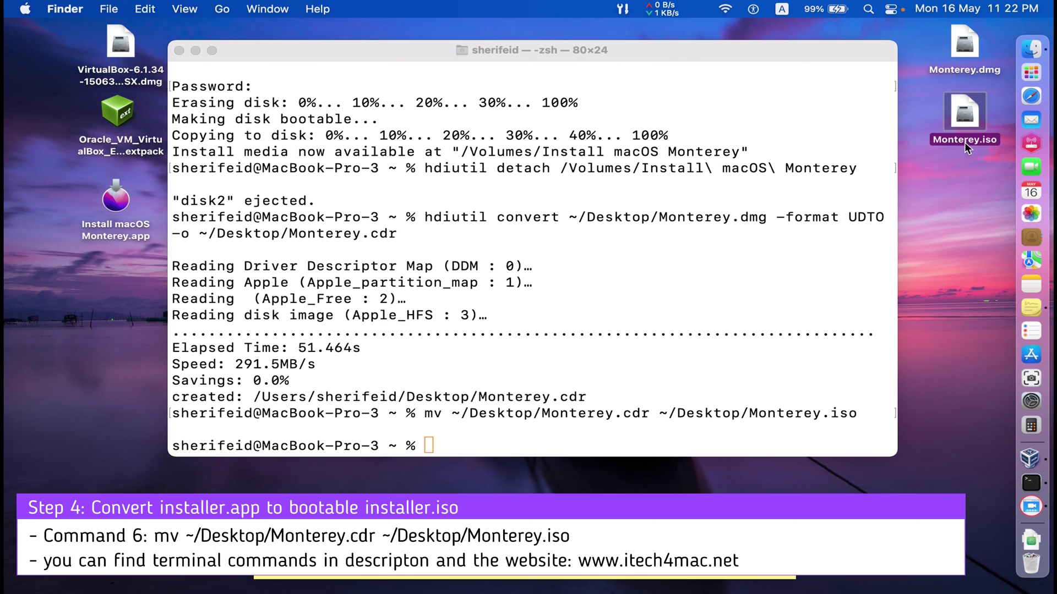
Move Monterey.dmg from the desktop to the Trash and permanently empty the Trash
click(960, 43)
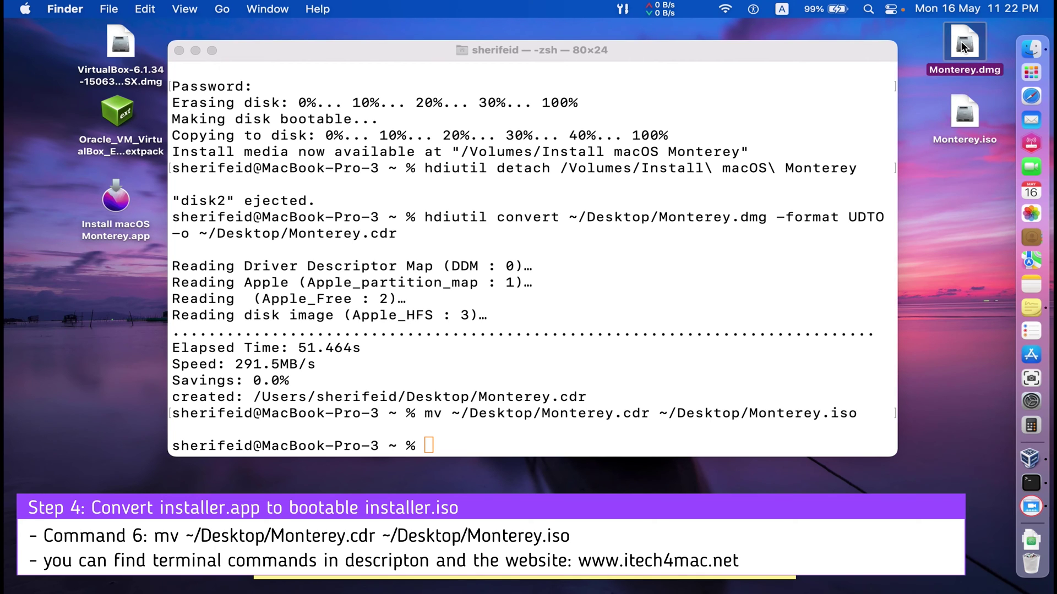
right_click(961, 41)
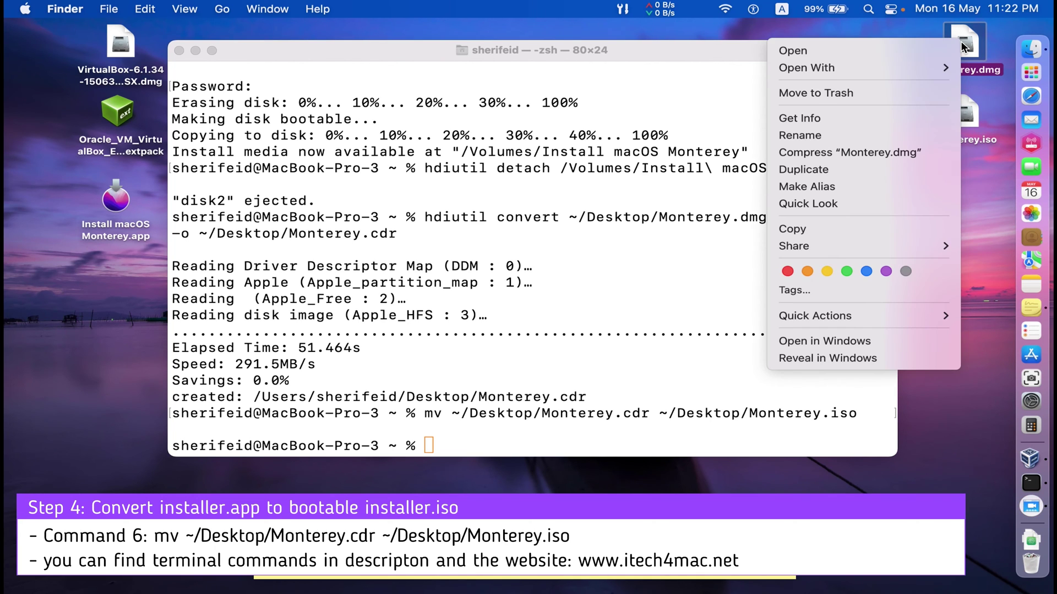
click(934, 93)
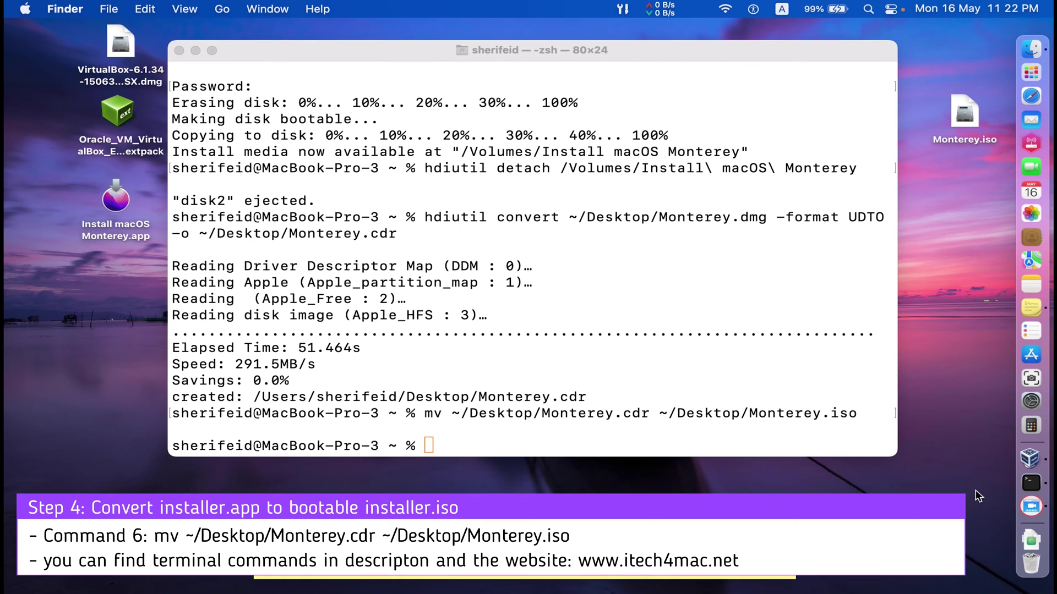
click(1026, 565)
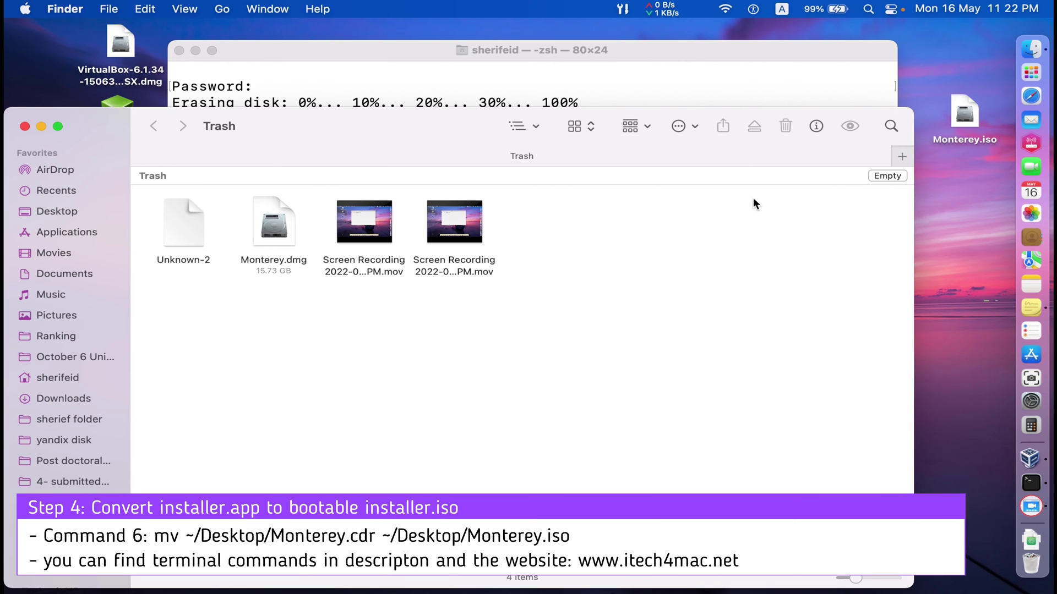
click(875, 175)
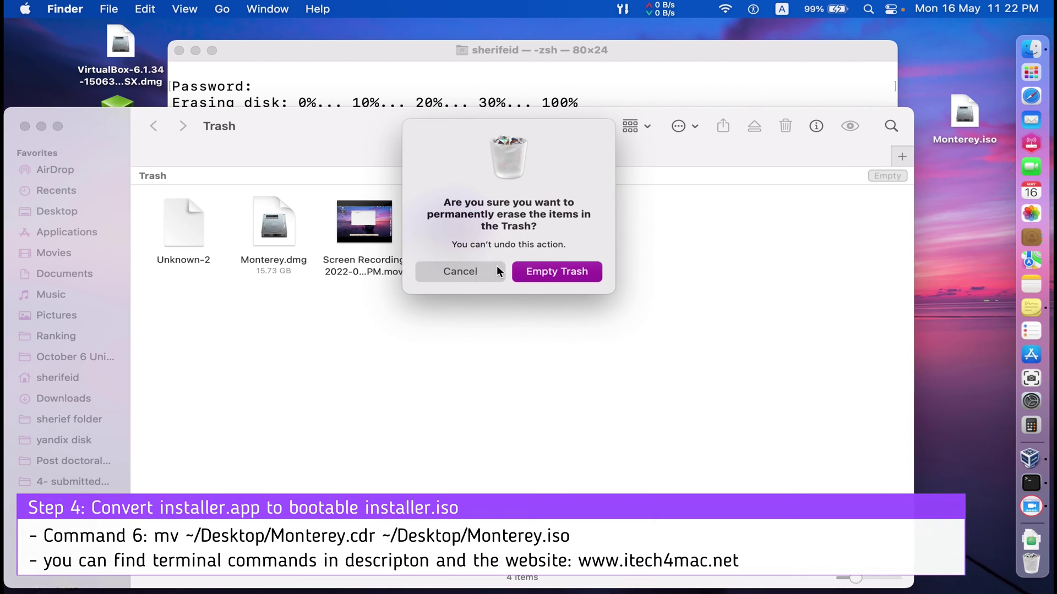
click(557, 269)
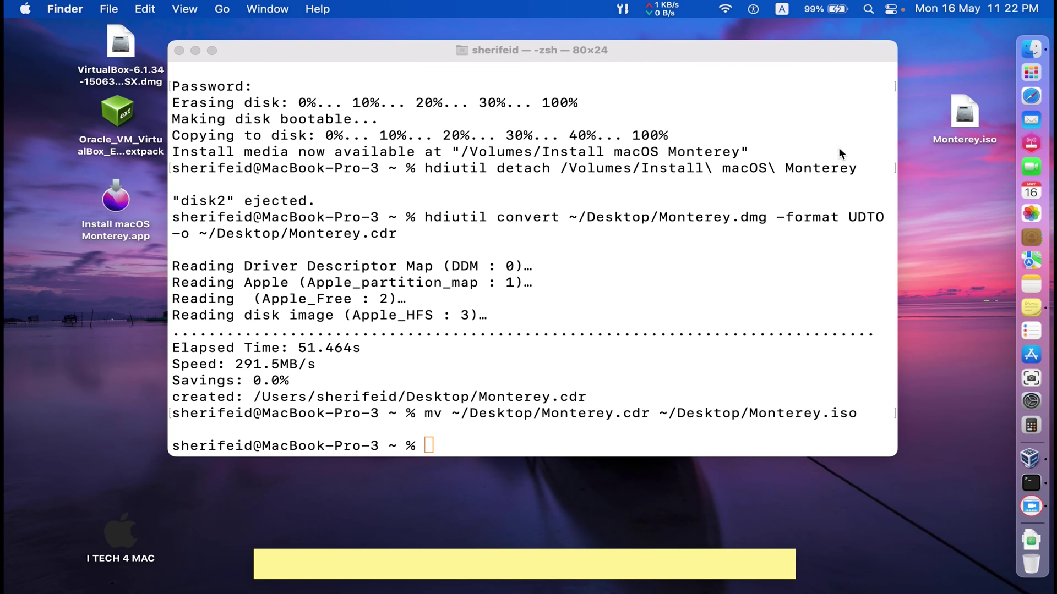
Move Monterey.iso up into the free spot on the desktop and close the Terminal window
click(973, 118)
drag(973, 119, 960, 65)
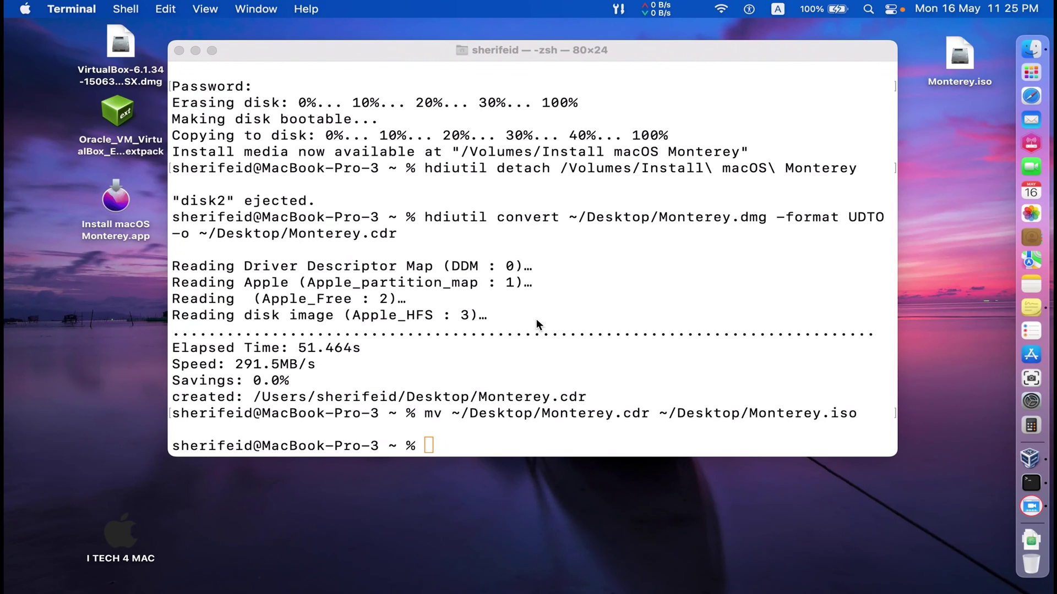
click(181, 51)
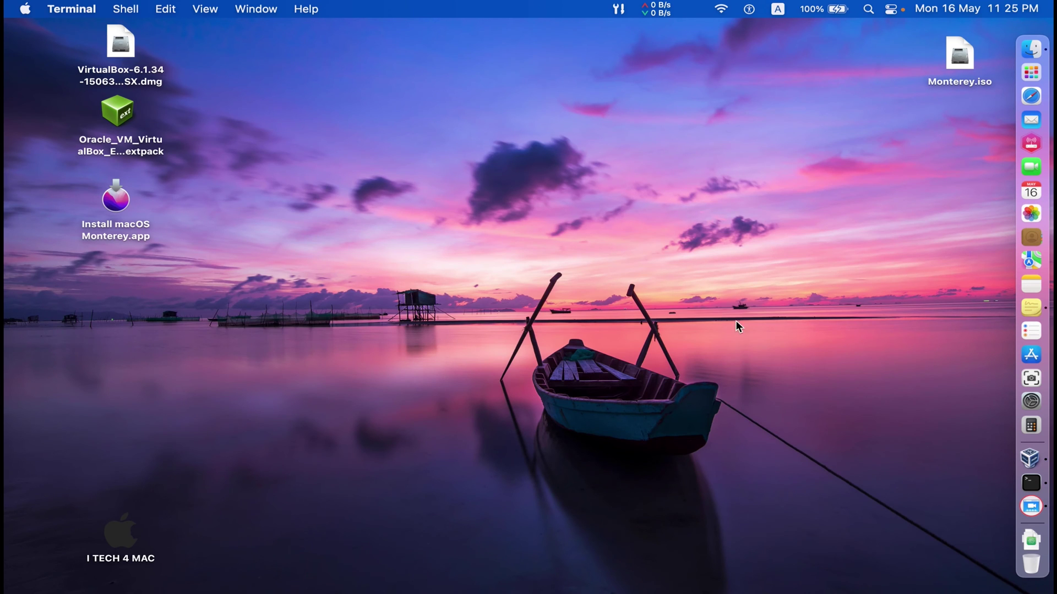
Switch to VirtualBox and start a new virtual machine named "macos monterey" with version macOS 10.13 High Sierra (64-bit)
click(1017, 461)
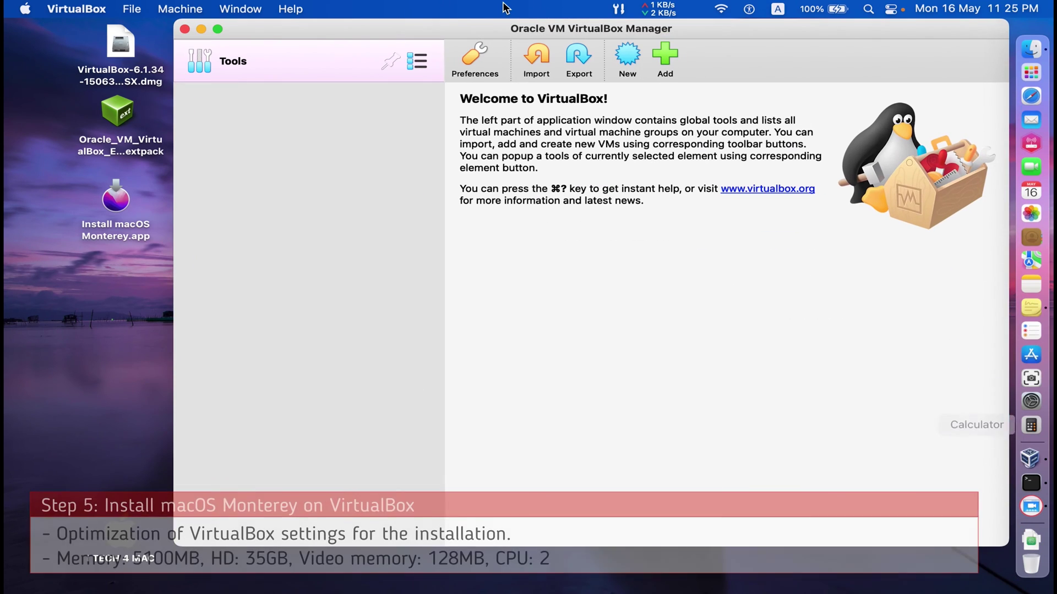
drag(497, 28, 470, 27)
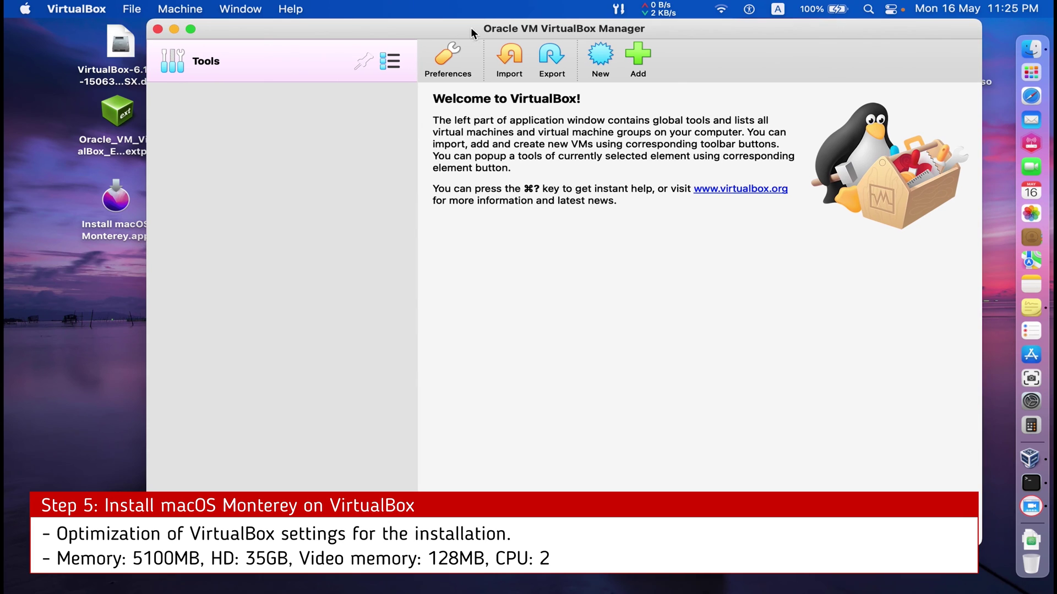
click(599, 58)
text(maco)
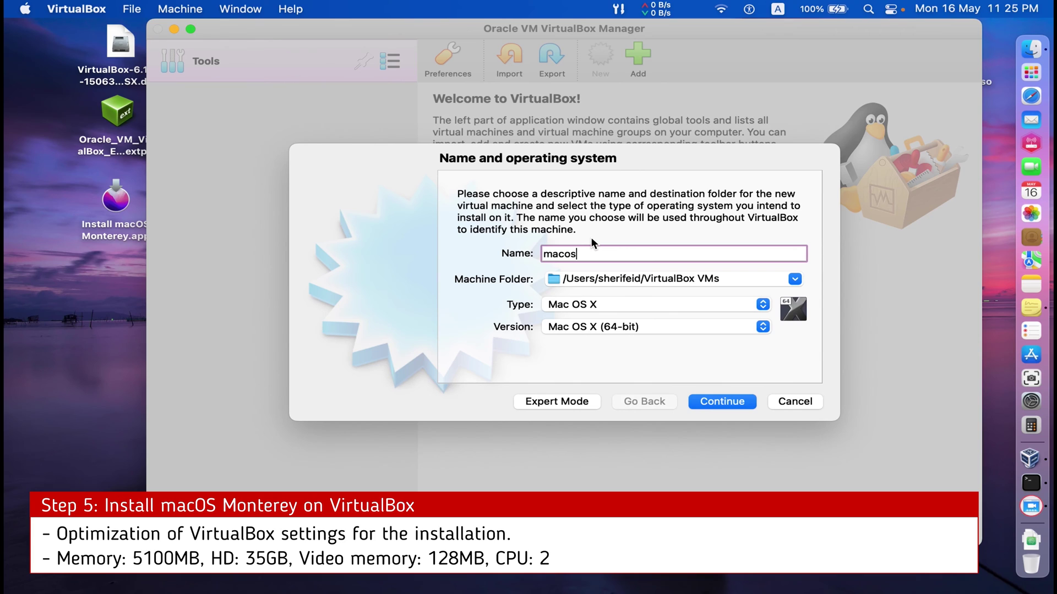
text(s monterey)
click(608, 326)
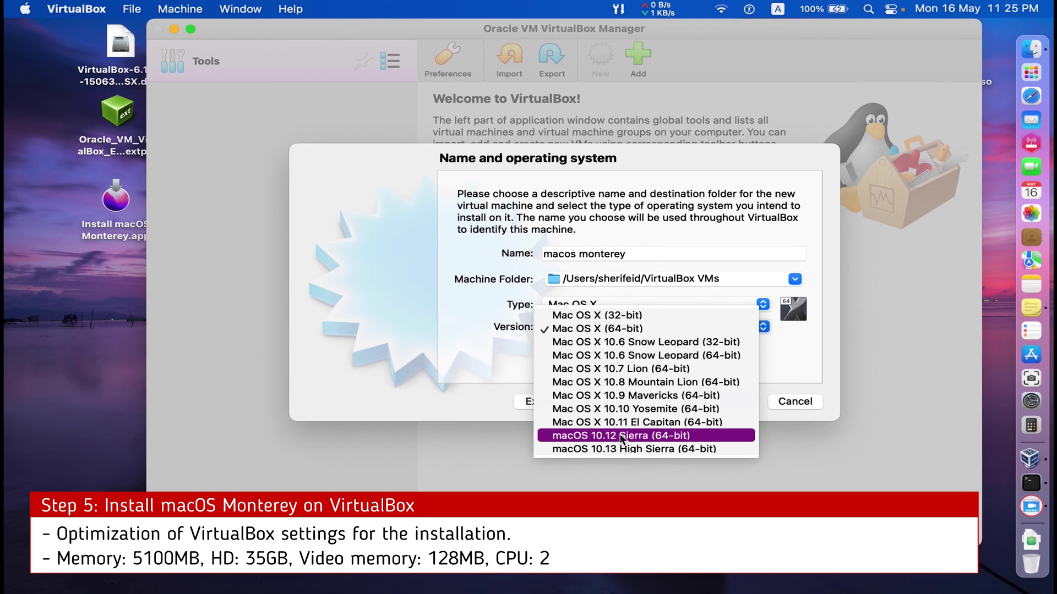
click(635, 450)
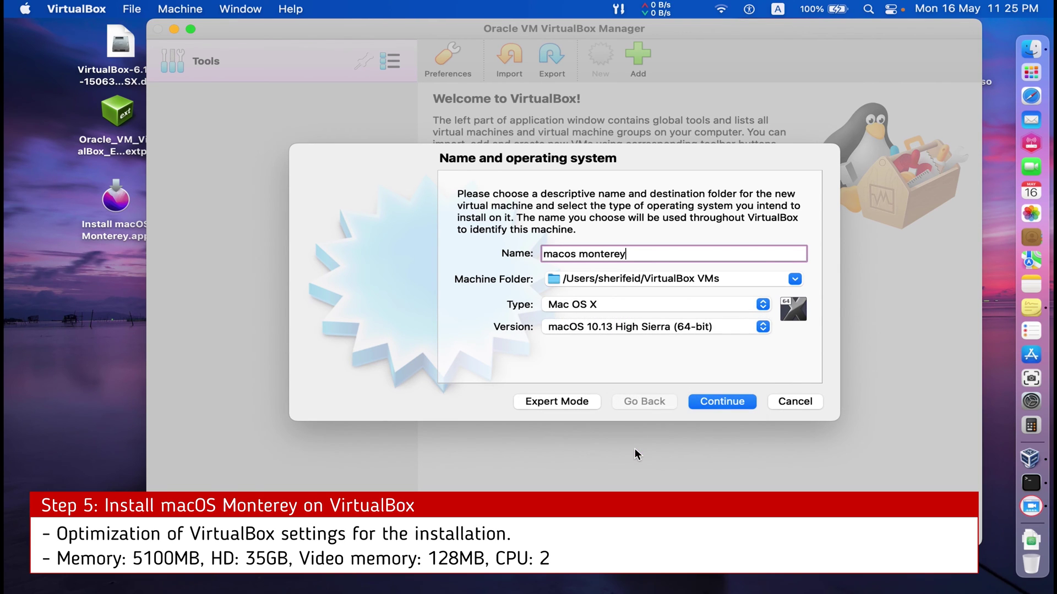
click(718, 402)
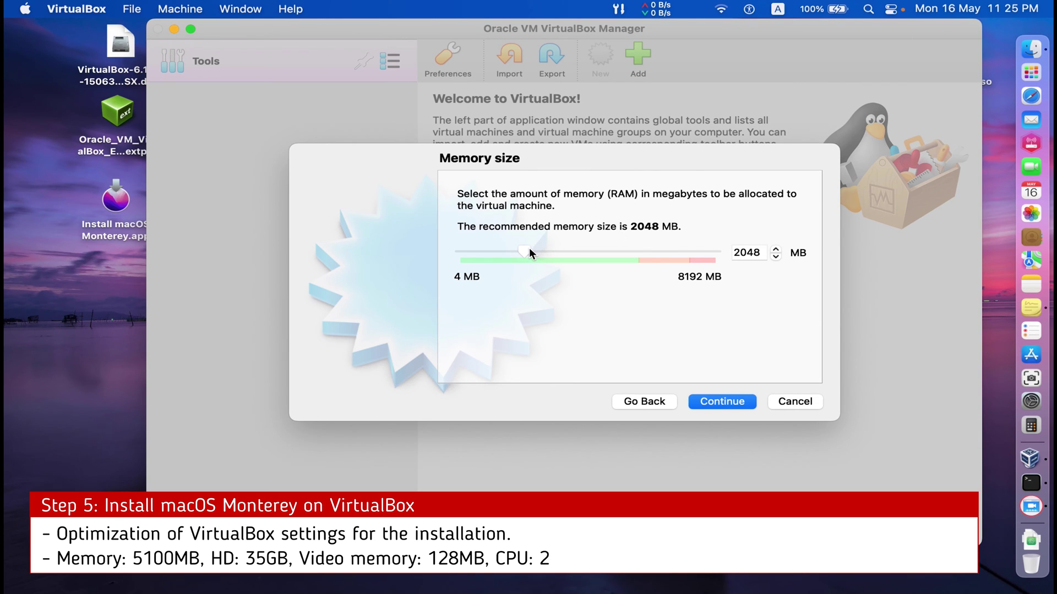
Allocate 5212 MB of memory to the new machine and choose to create a virtual hard disk now
drag(520, 250, 622, 251)
click(722, 401)
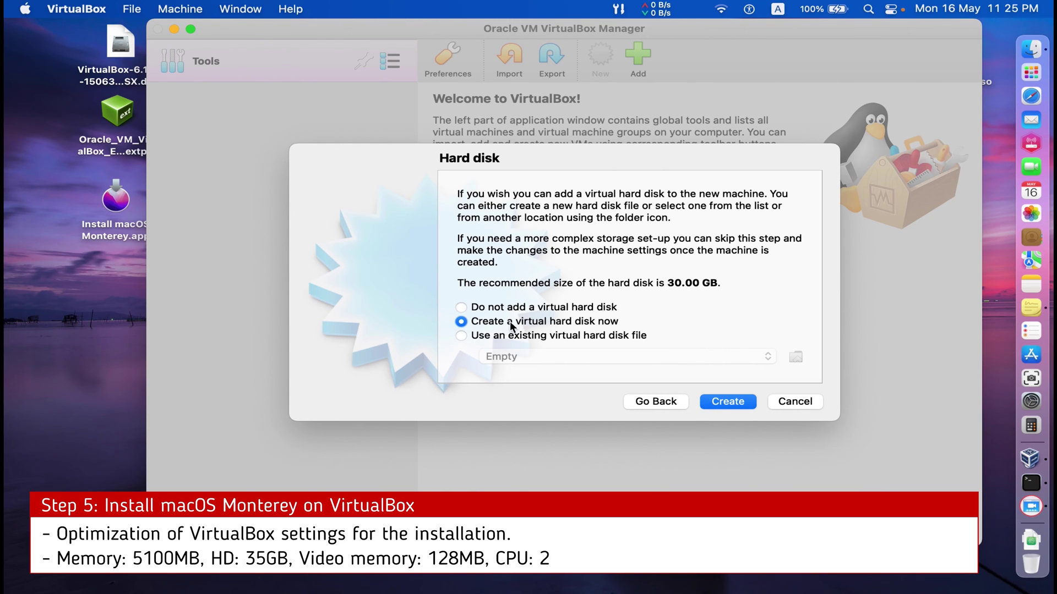
click(726, 402)
Create the virtual hard disk as a VHD (Virtual Hard Disk) file with fixed size and a capacity of 35 GB
click(550, 226)
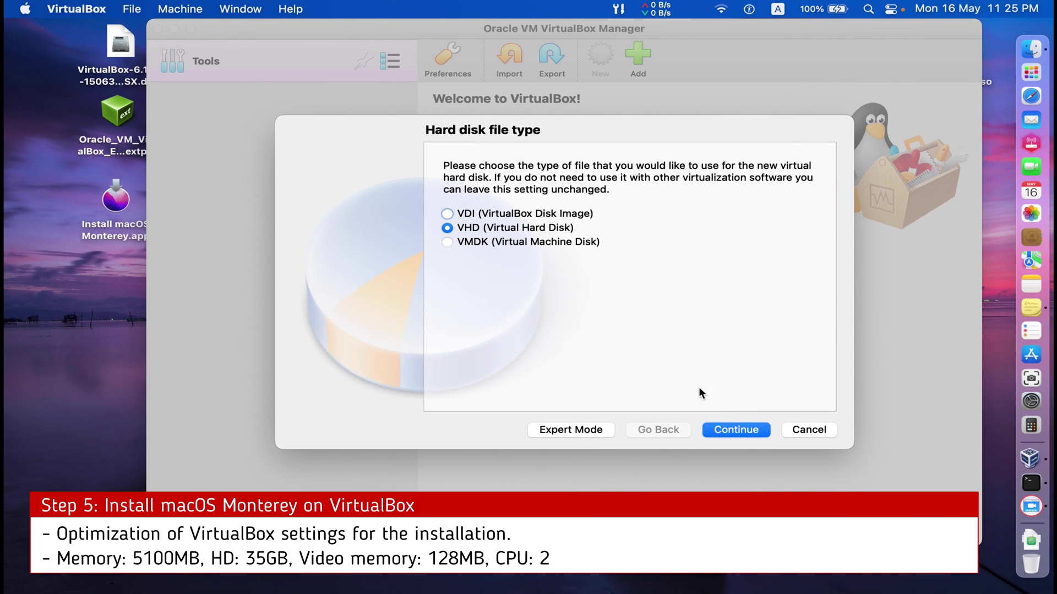
click(729, 432)
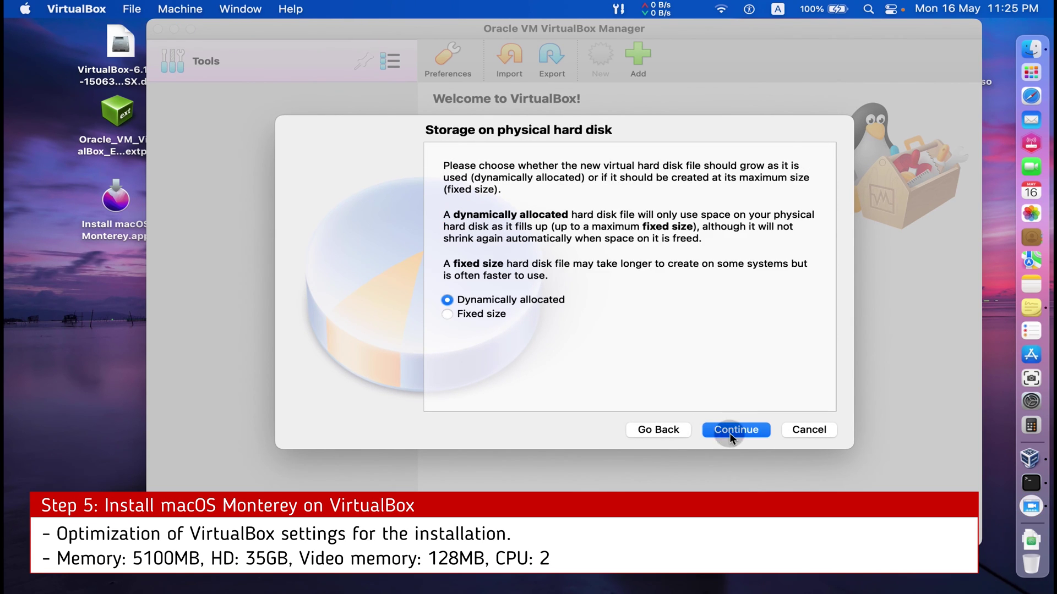
click(476, 315)
click(729, 430)
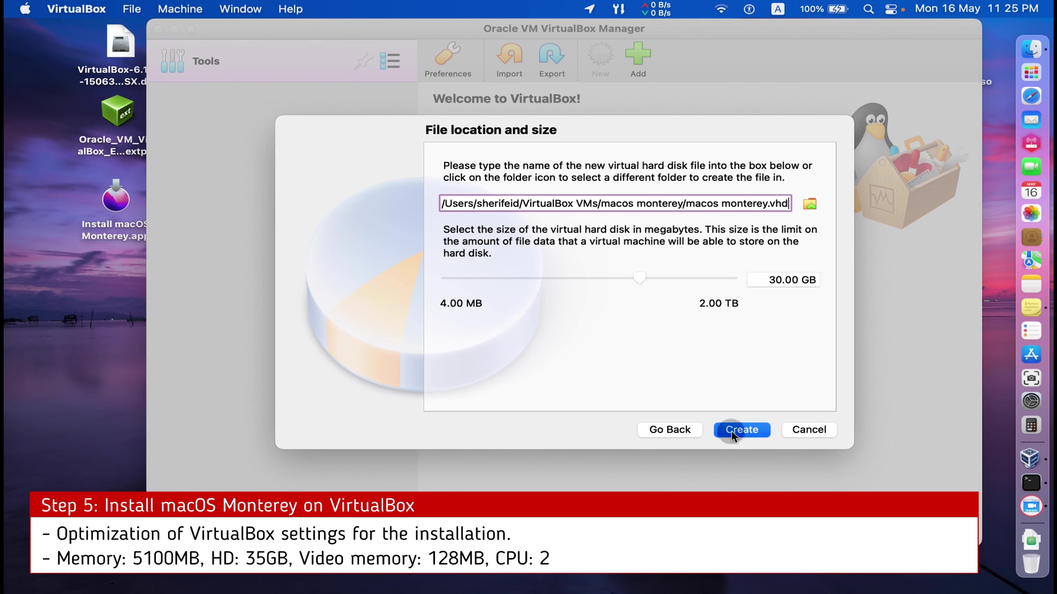
click(777, 279)
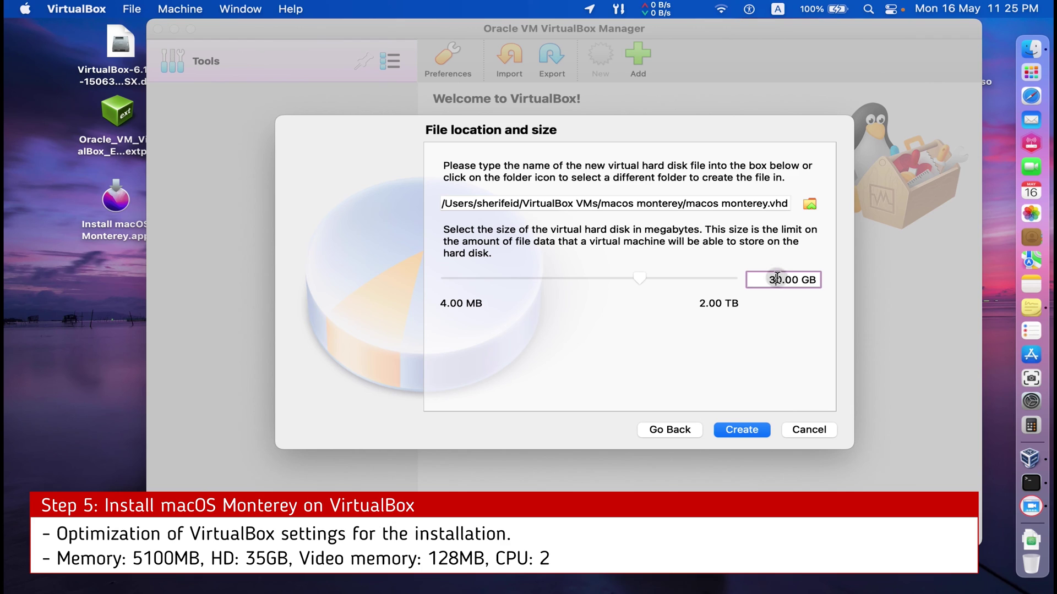
key(BackSpace)
text(5)
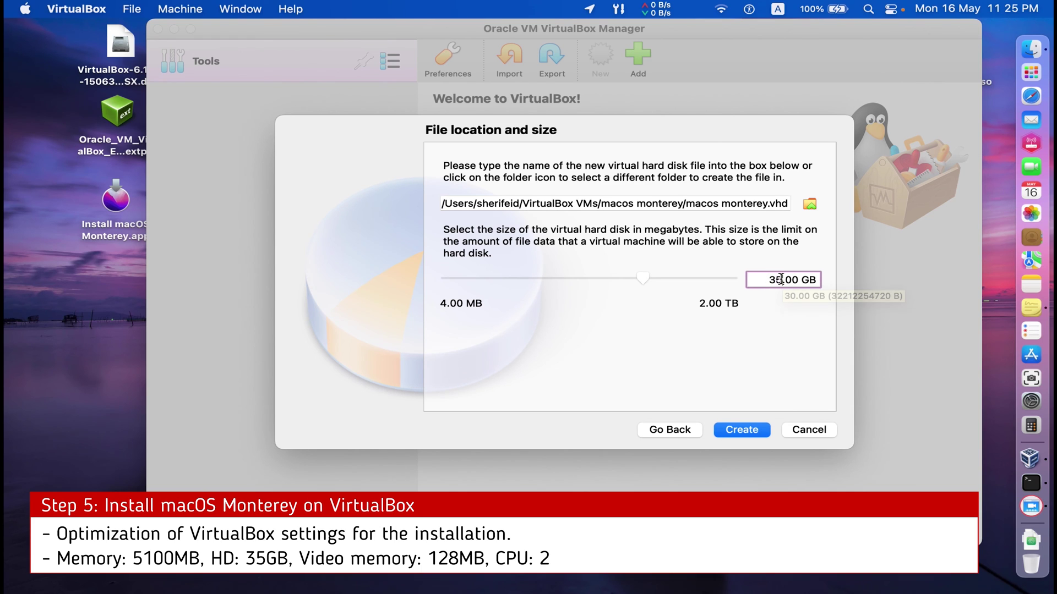
click(743, 429)
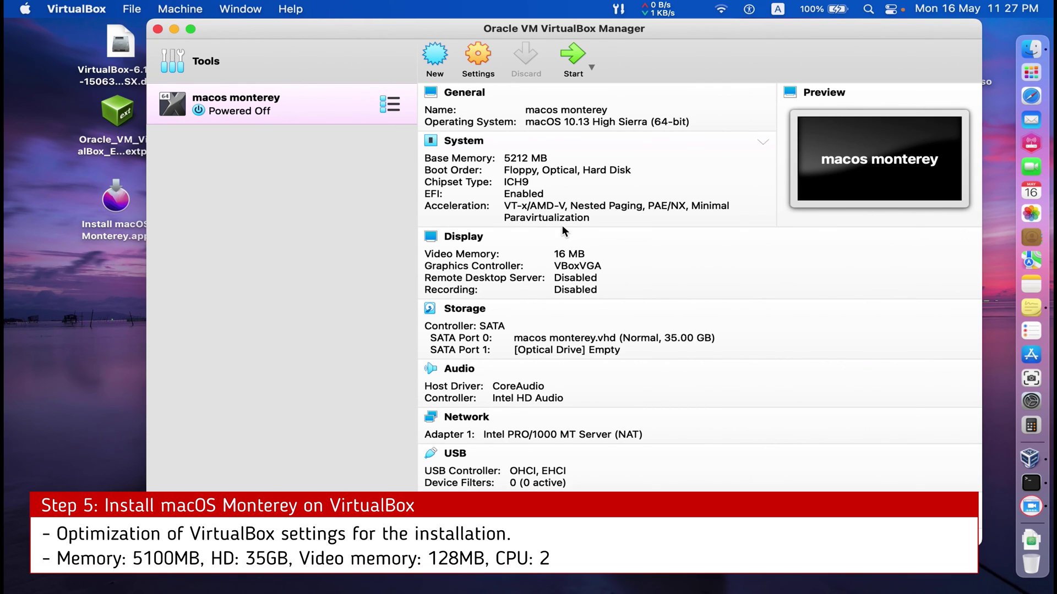
Disable Floppy in the boot order in the macos monterey machine's system settings
click(480, 59)
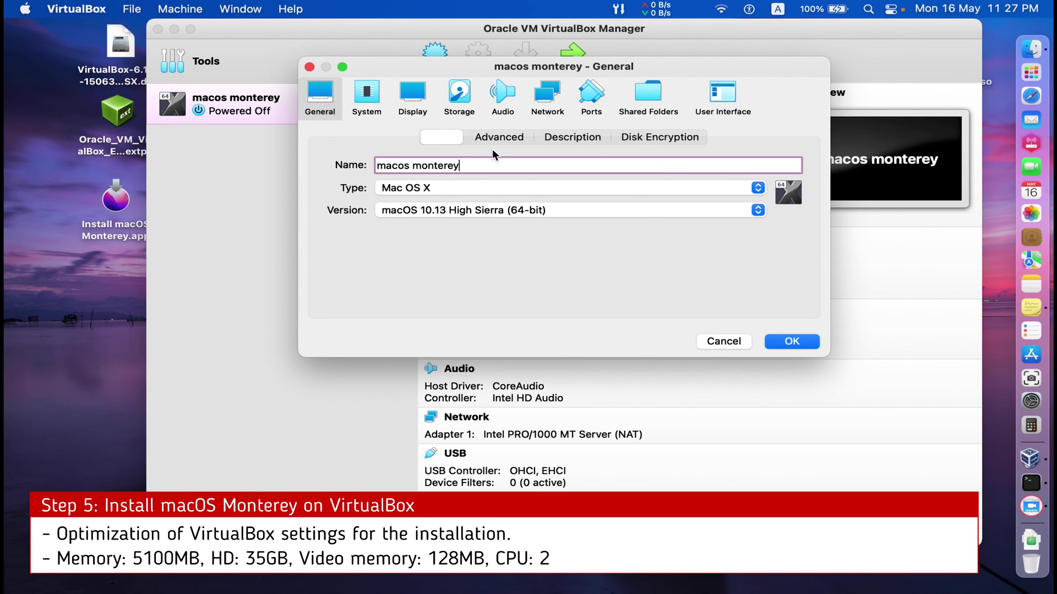
click(502, 137)
click(573, 139)
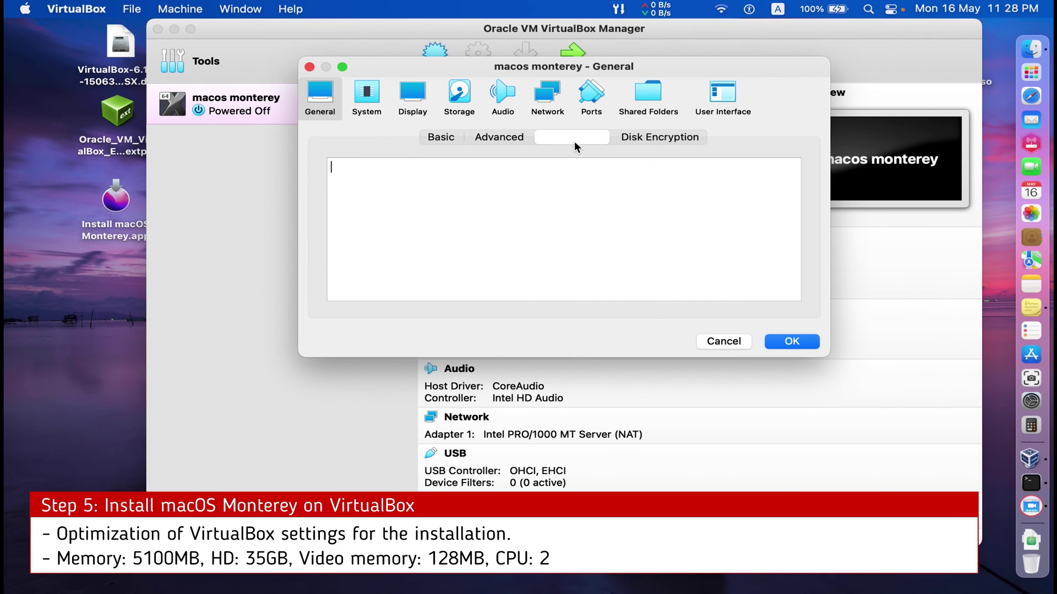
click(641, 139)
click(366, 94)
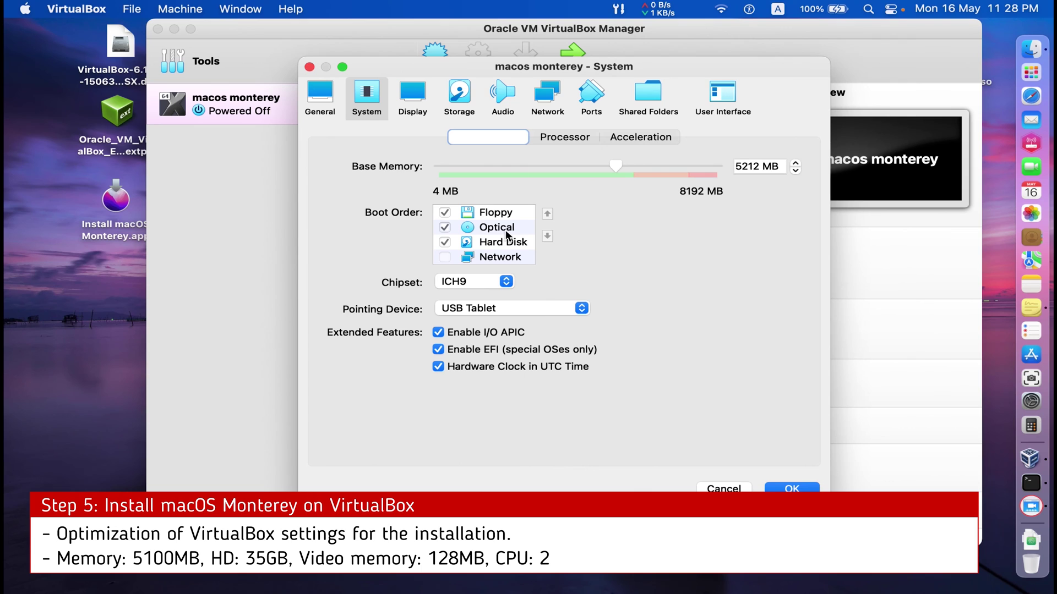
click(450, 216)
click(445, 212)
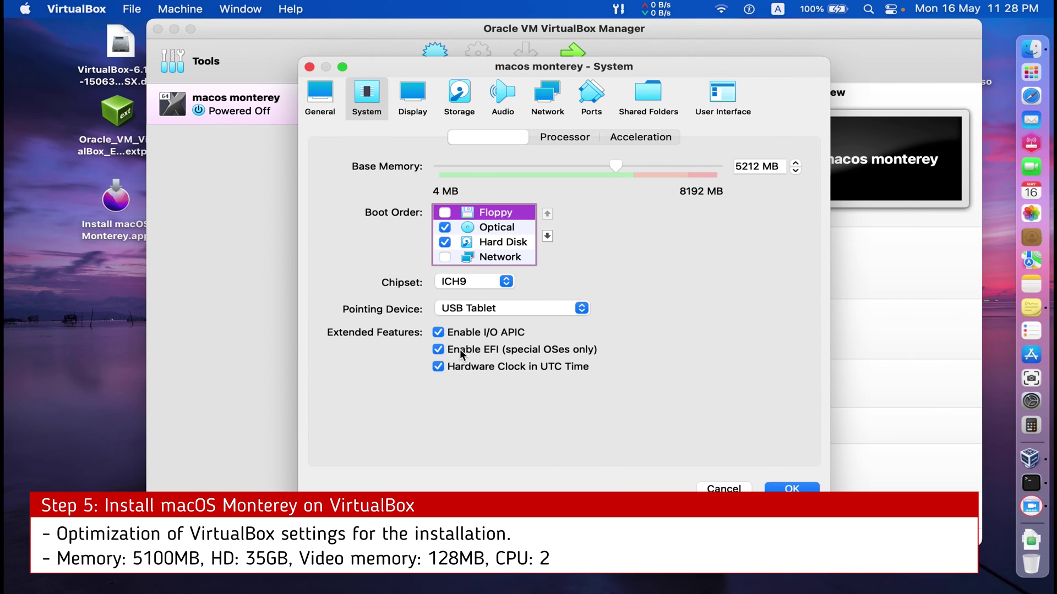
Set the virtual machine's processor count to 2 CPUs and view the acceleration settings
click(567, 139)
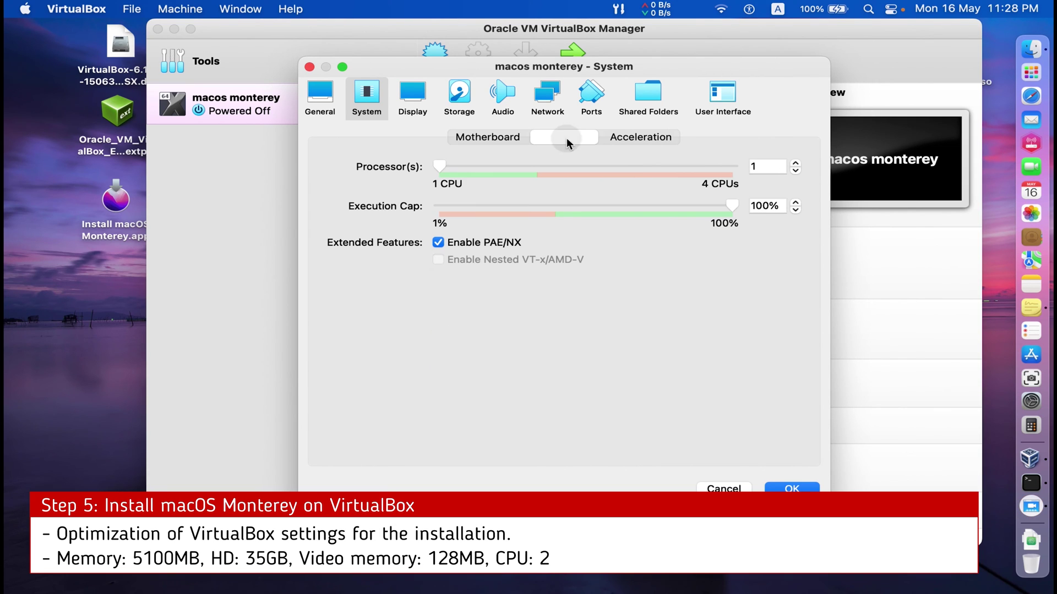
click(534, 180)
click(634, 136)
Set the virtual machine's video memory to 128 MB and check the remote display and recording settings
click(410, 99)
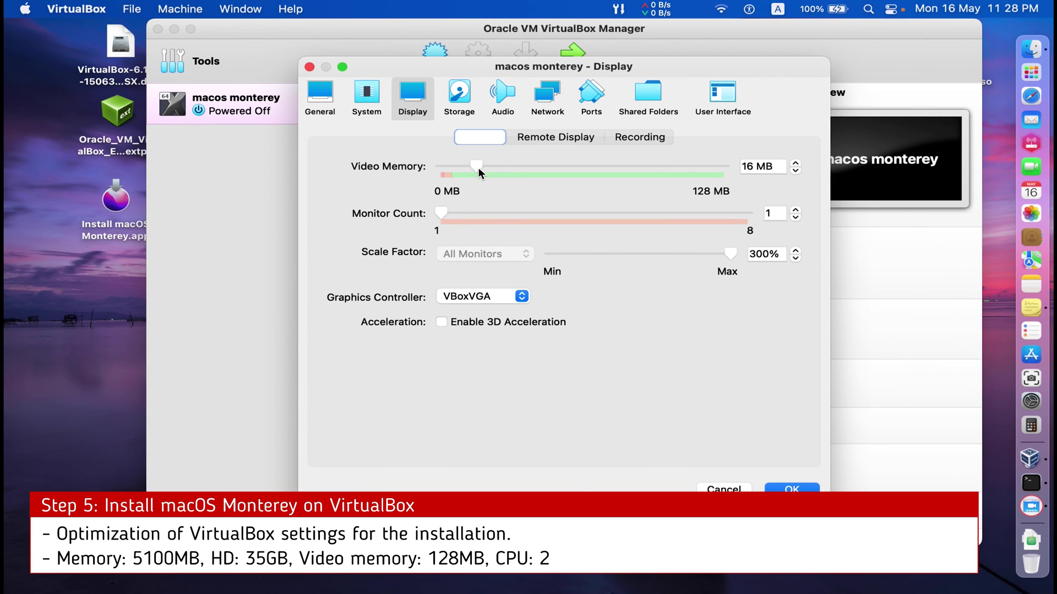
drag(477, 168, 723, 169)
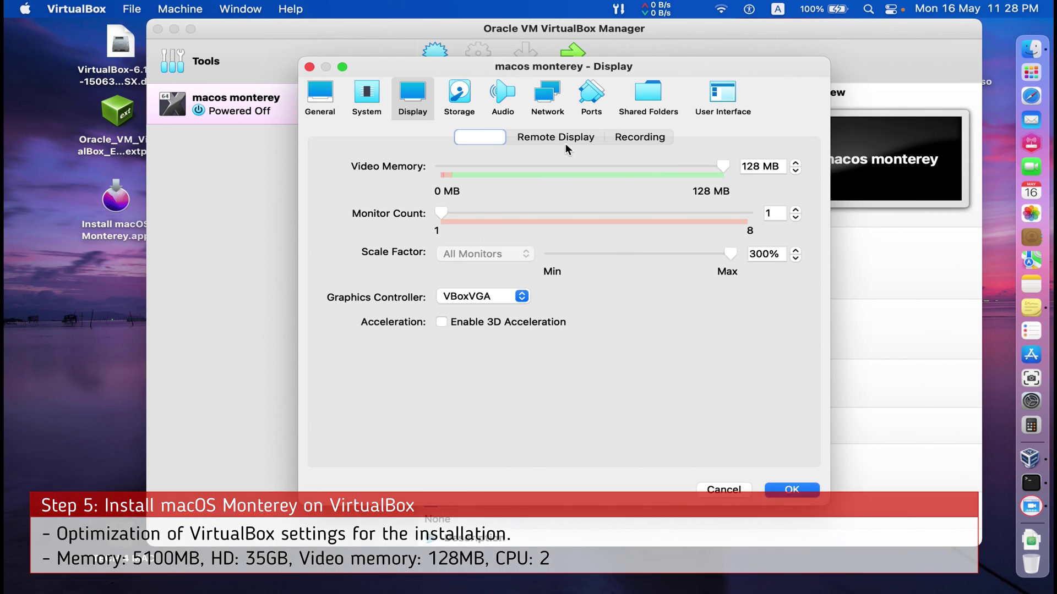
click(564, 138)
click(622, 138)
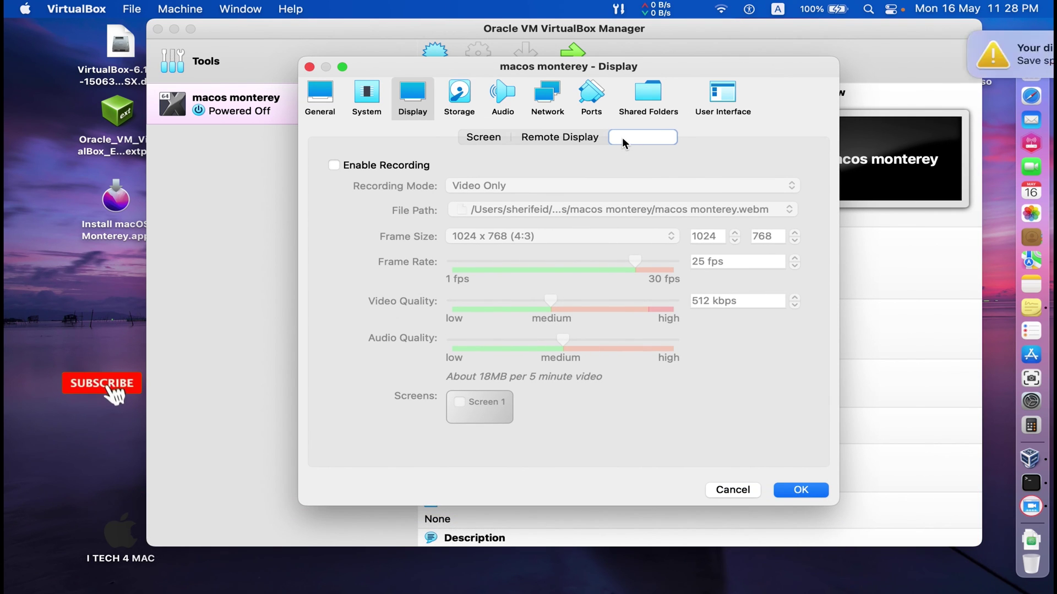
Attach Monterey.iso from the Desktop to the empty SATA optical drive in the storage settings and enable Live CD/DVD
click(462, 97)
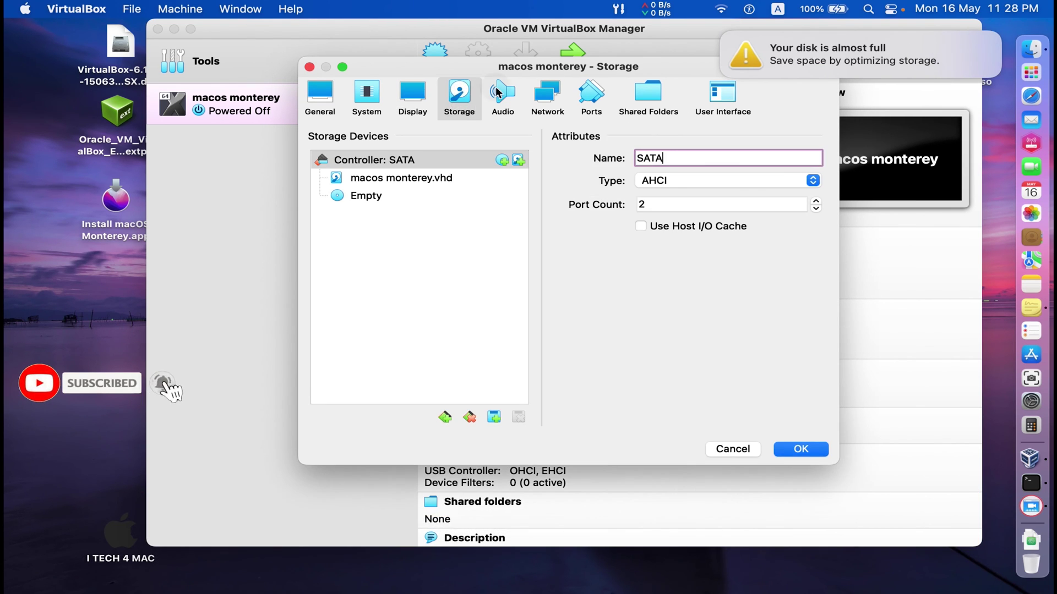
click(722, 36)
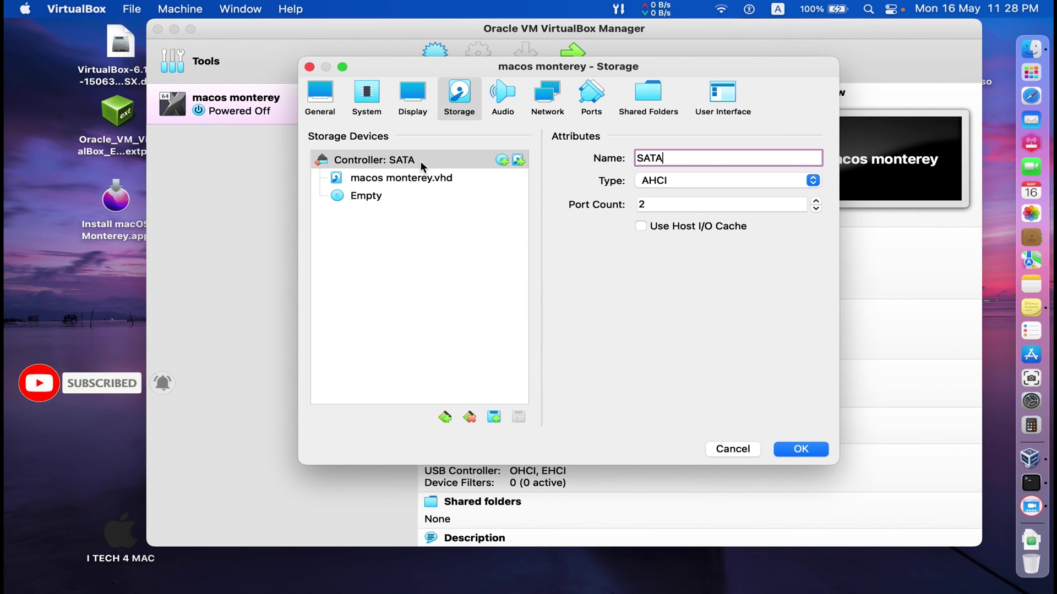
click(448, 196)
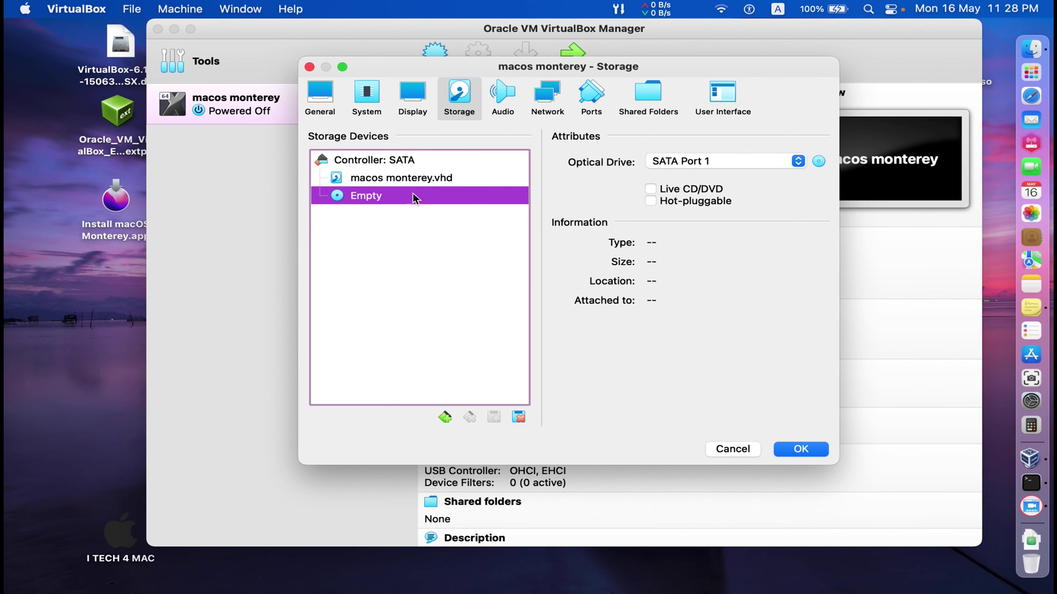
click(815, 162)
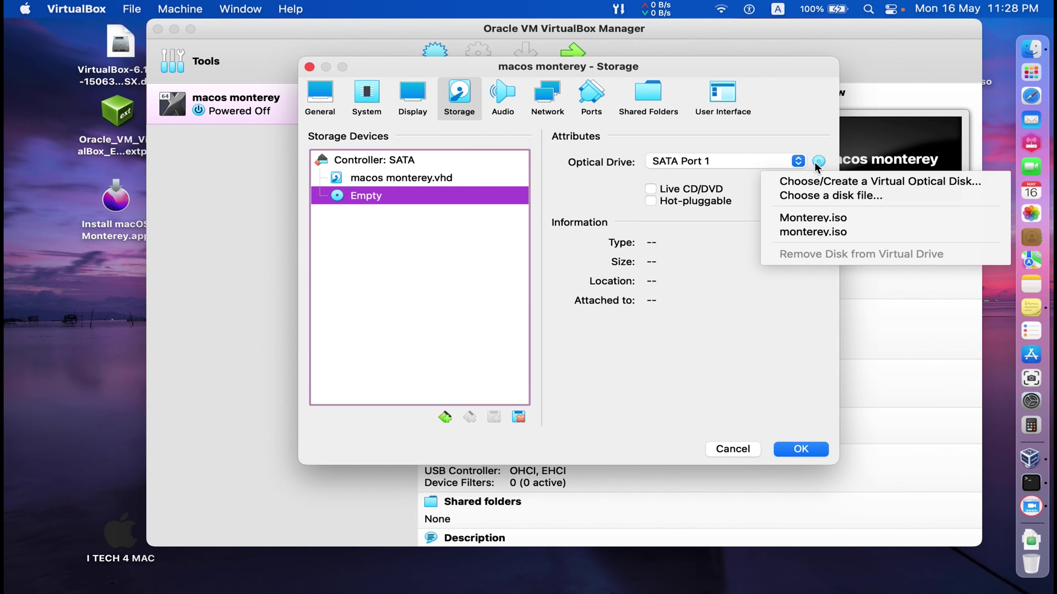
click(827, 196)
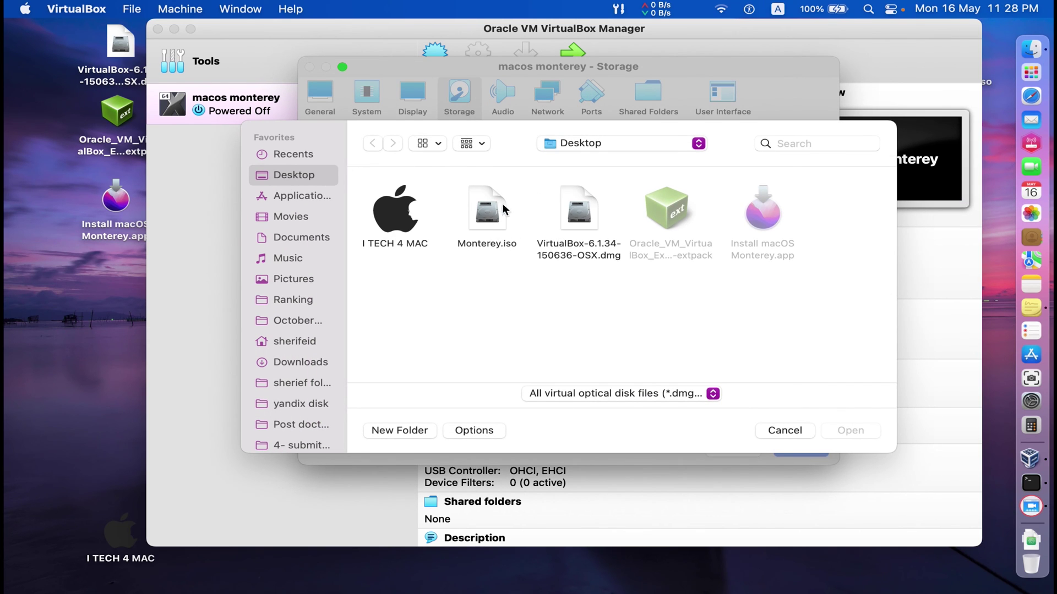
click(483, 230)
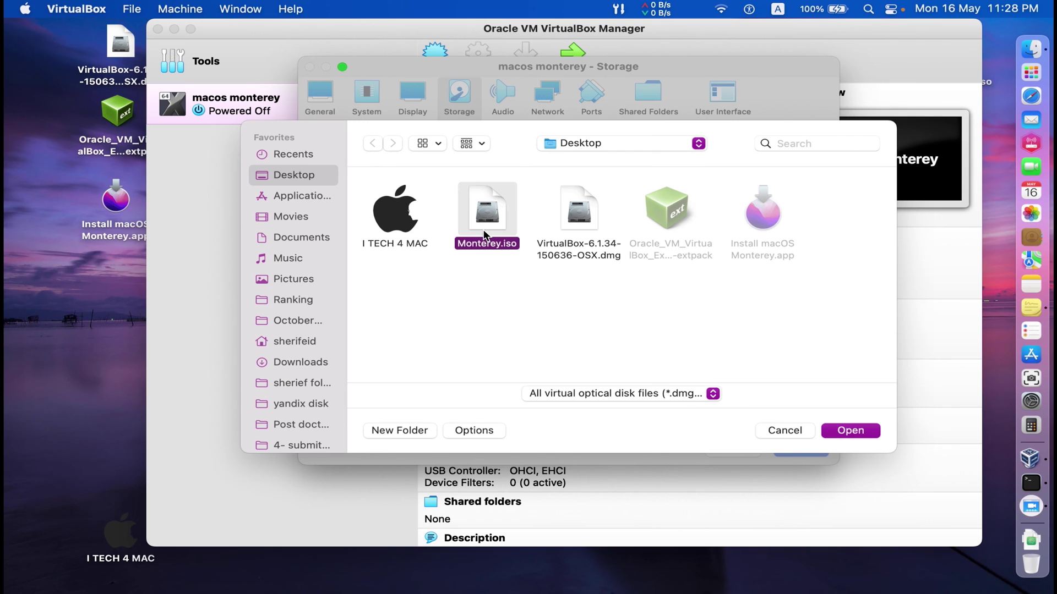
click(847, 428)
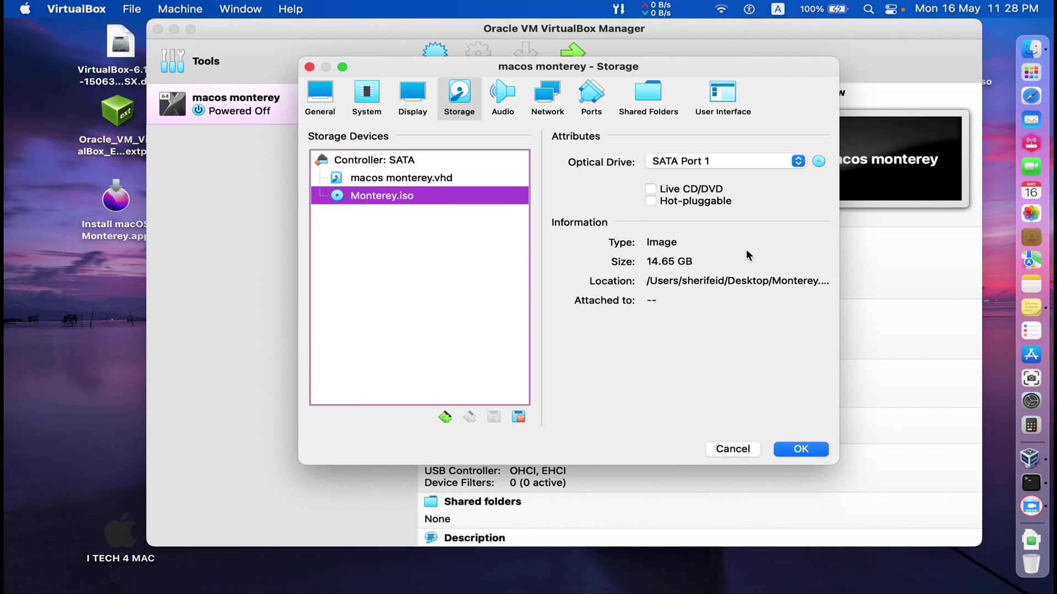
click(653, 193)
Review the audio, network, ports, shared folders and user interface settings, and save the machine's configuration
click(510, 99)
click(546, 99)
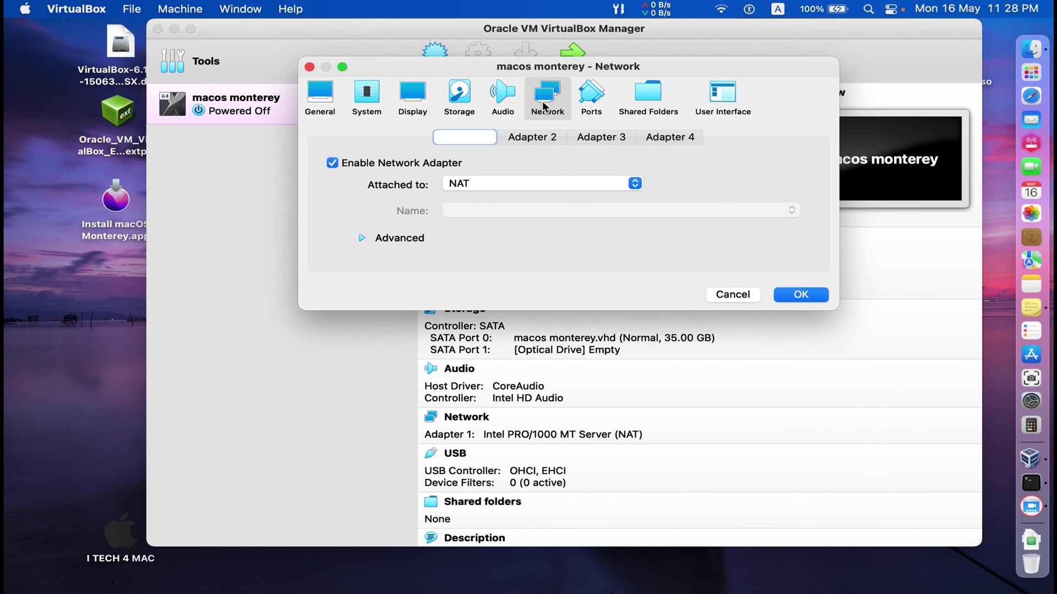
click(589, 102)
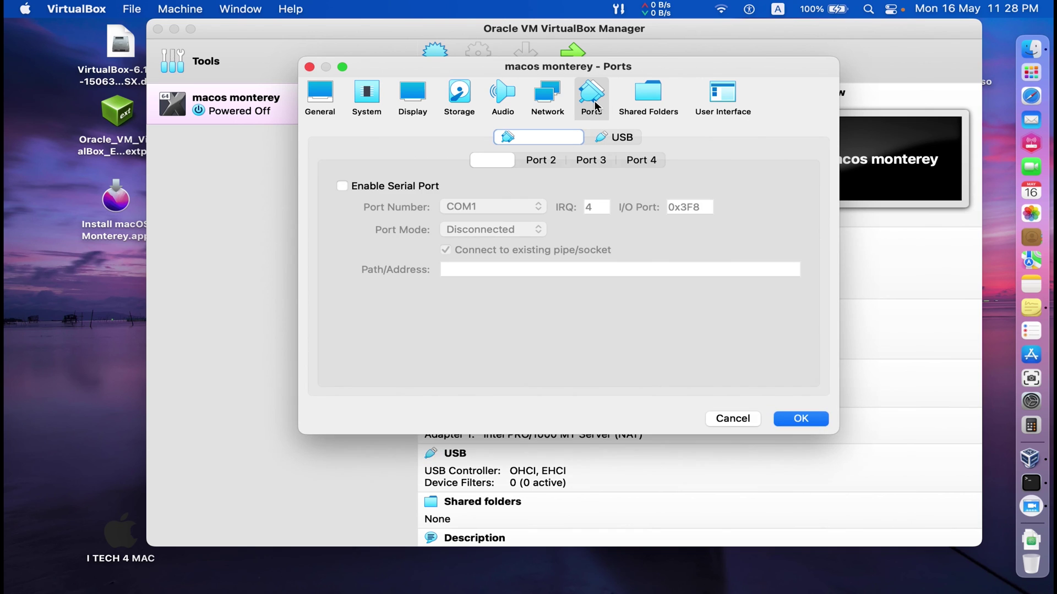
click(652, 108)
click(719, 97)
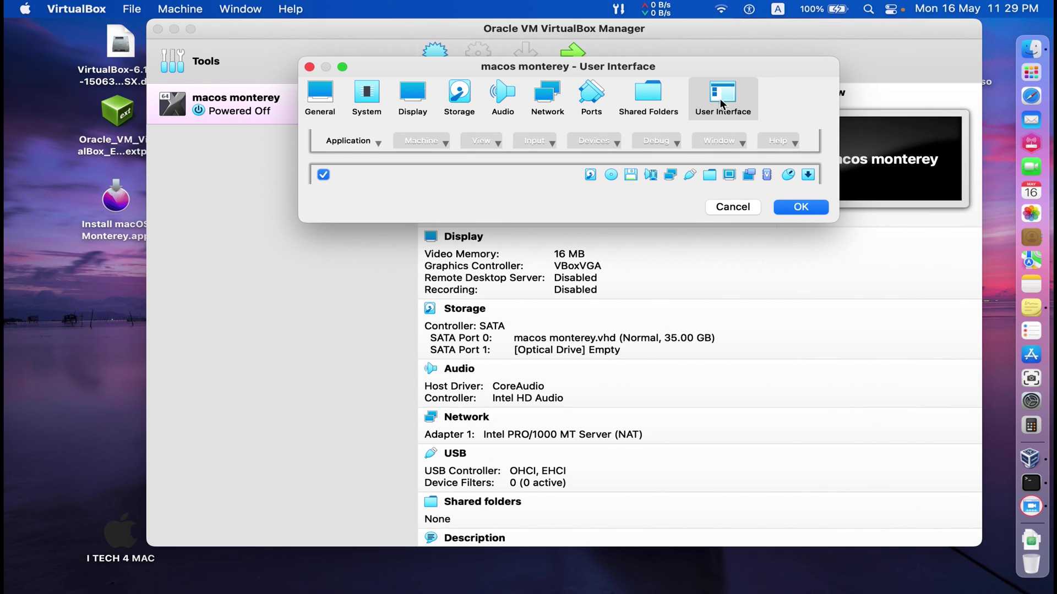
click(796, 207)
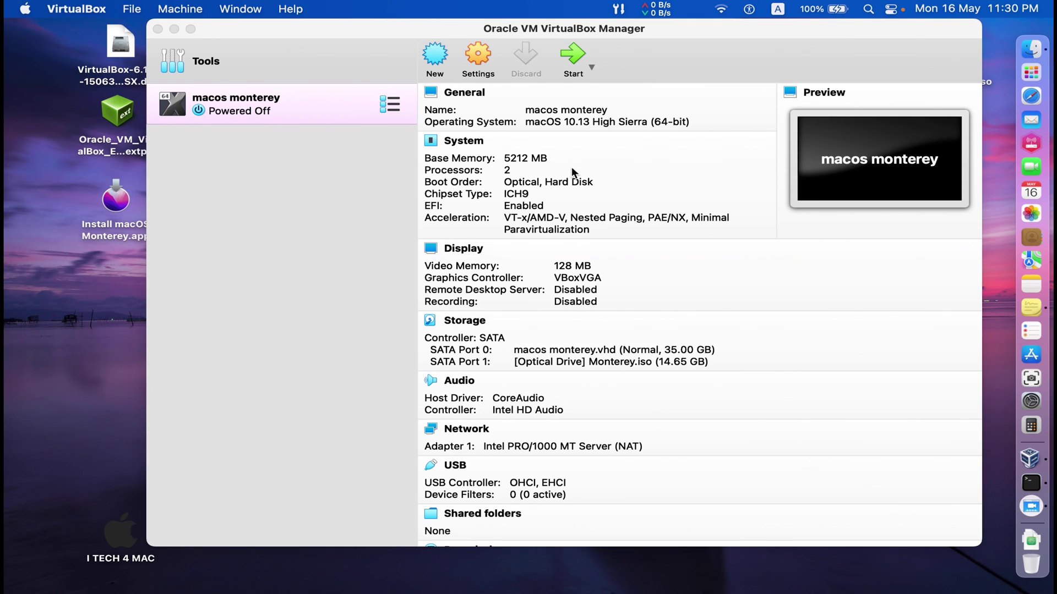
Start the macos monterey virtual machine and allow it to capture the mouse and keyboard
click(578, 61)
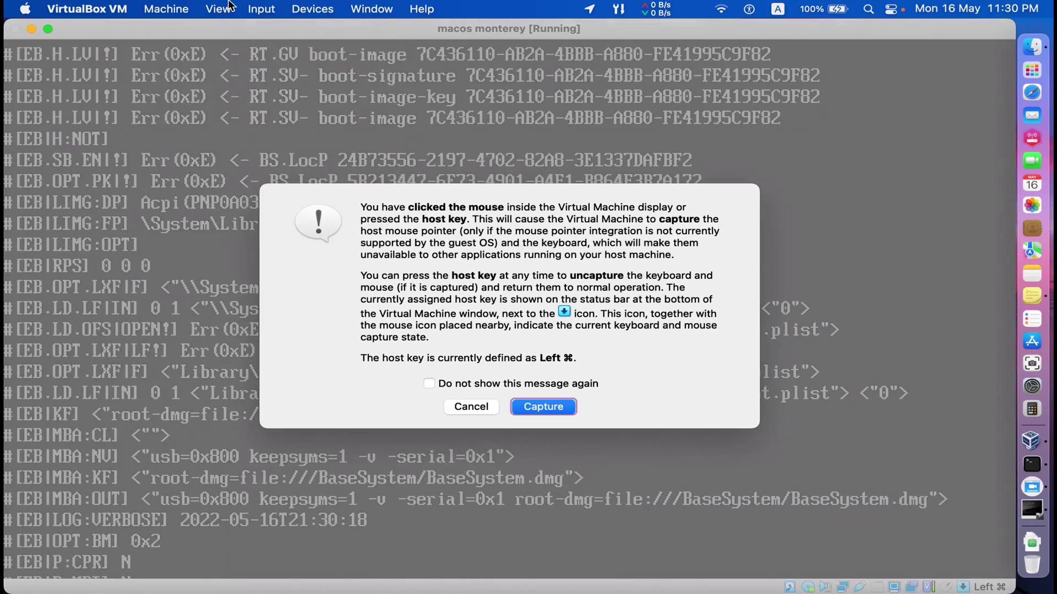
click(220, 8)
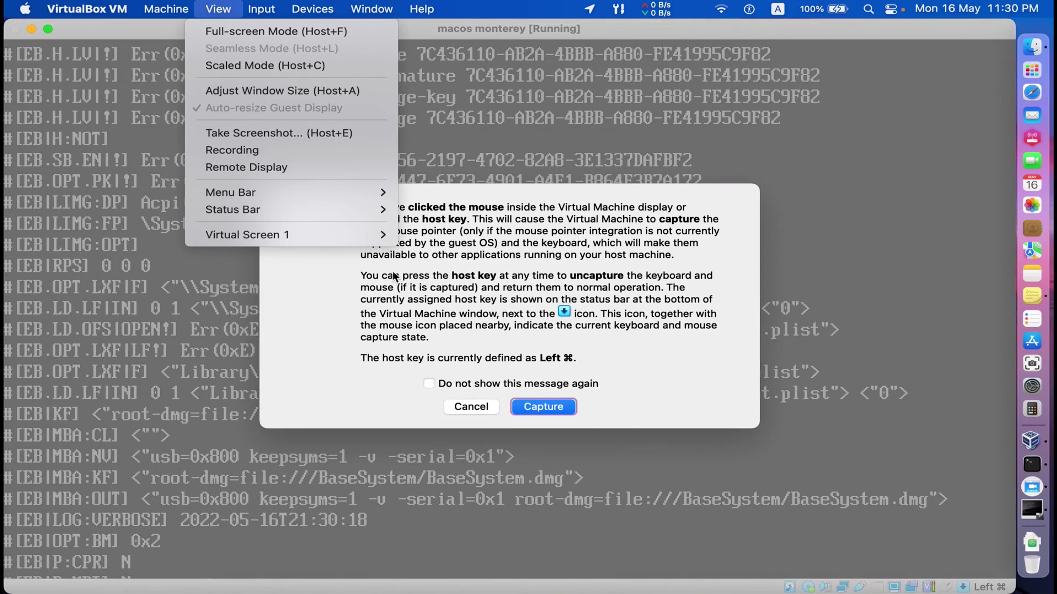
click(468, 351)
click(534, 410)
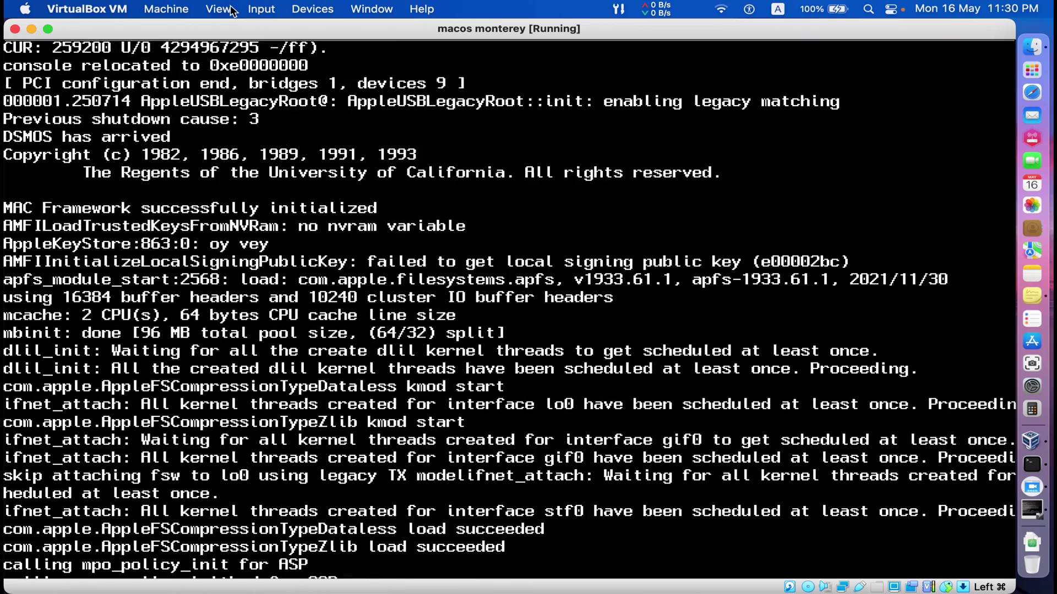
Switch the running virtual machine to Scaled Mode and move its window higher on the desktop, dismissing the mouse integration notice
click(232, 10)
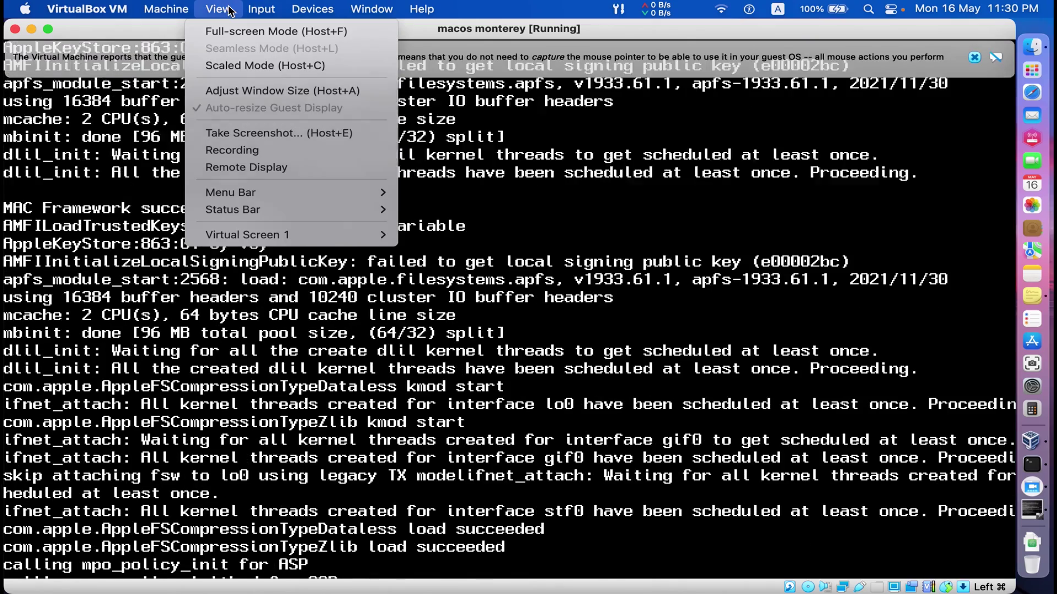
click(270, 70)
click(544, 371)
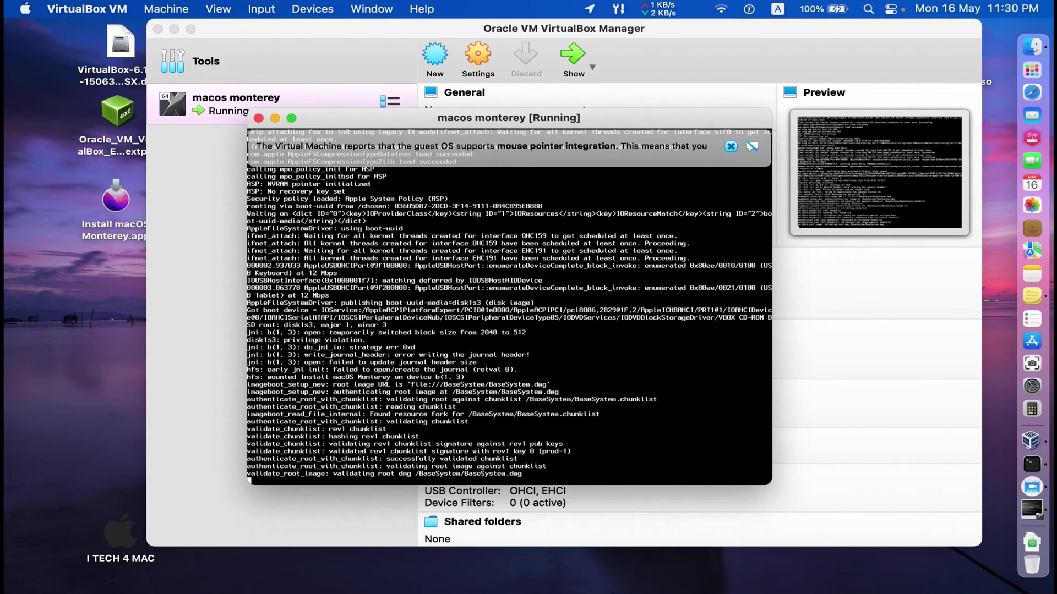
click(730, 146)
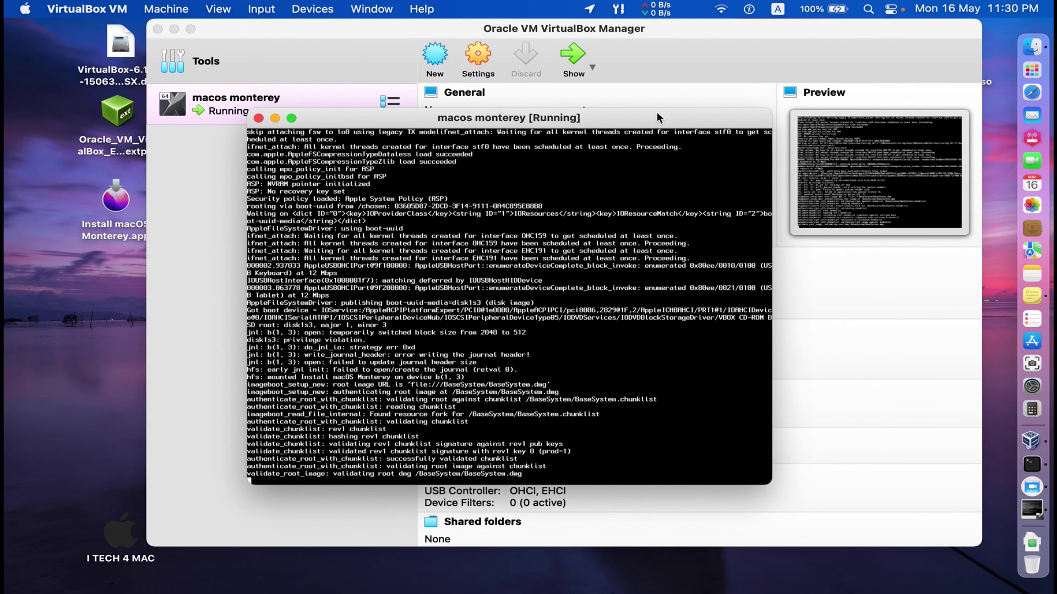
drag(626, 125, 640, 74)
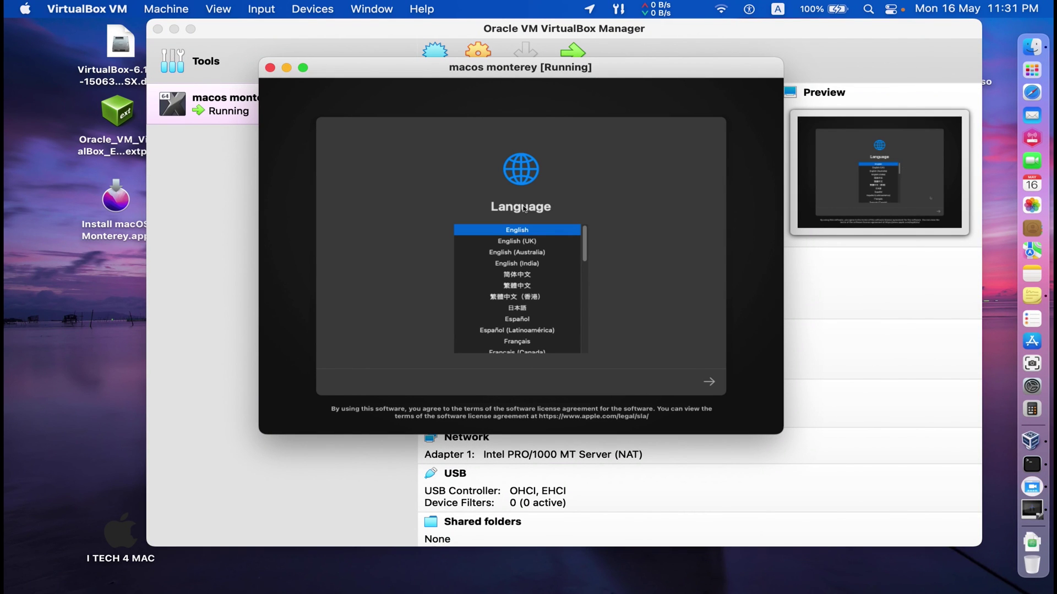
Accept English as the installer language and open Disk Utility from the recovery options
click(709, 382)
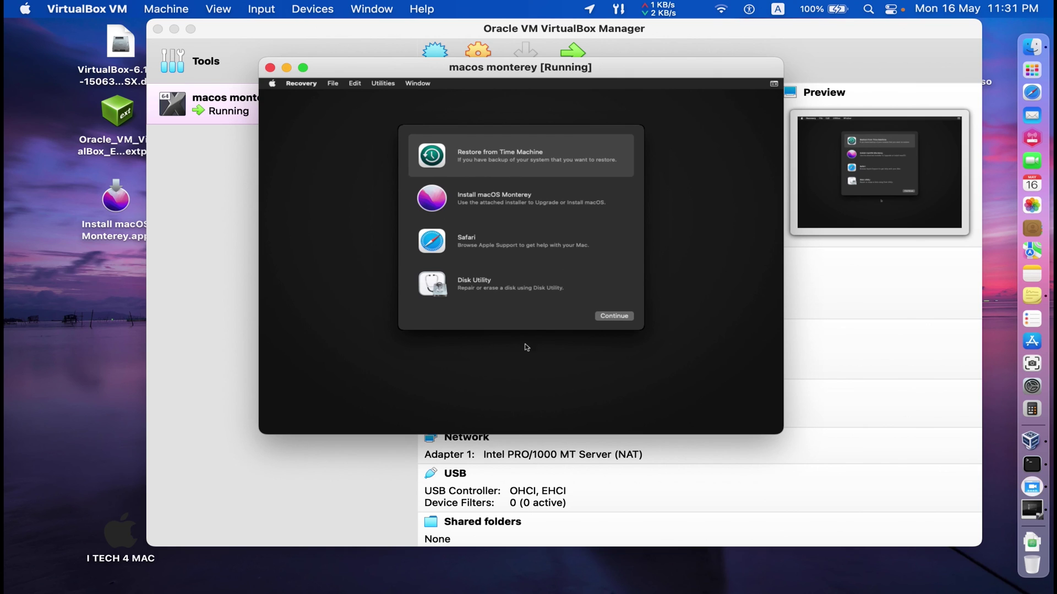
click(473, 284)
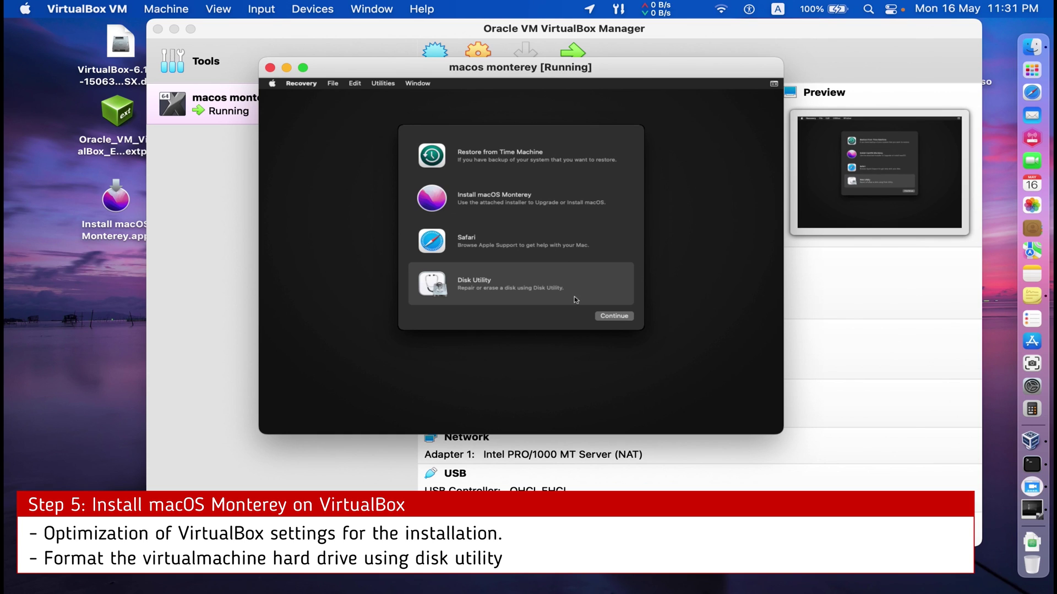
click(608, 316)
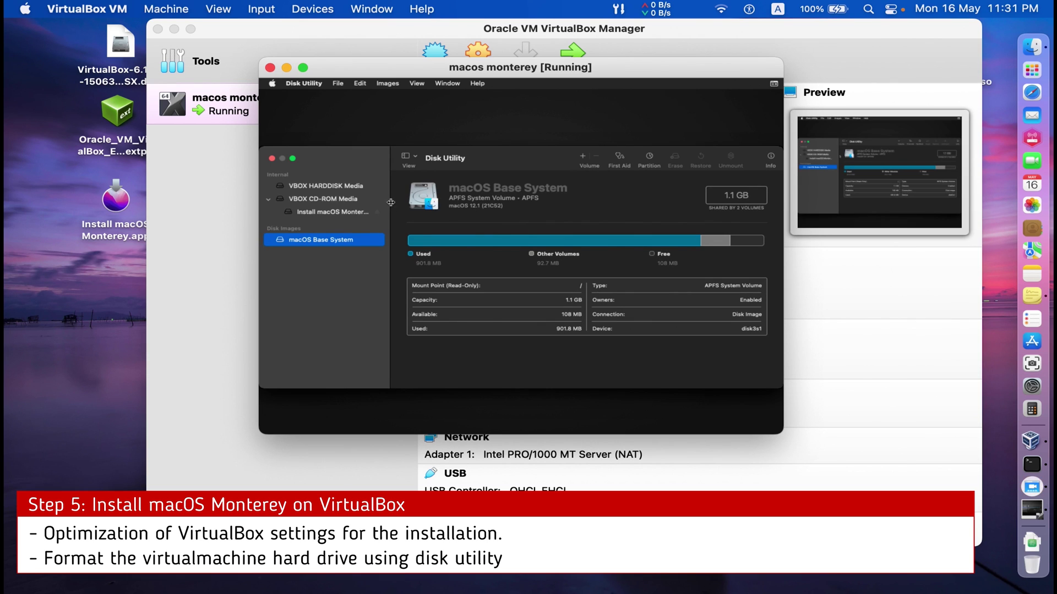
Erase VBOX HARDDISK Media as Untitled with APFS format and GUID Partition Map, and exit Disk Utility
click(341, 190)
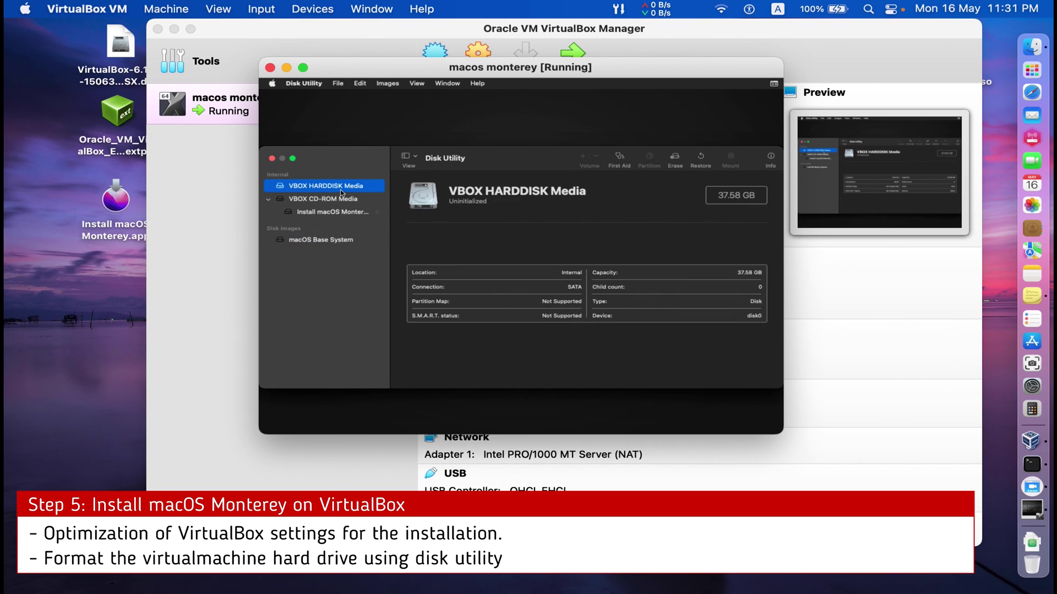
click(675, 160)
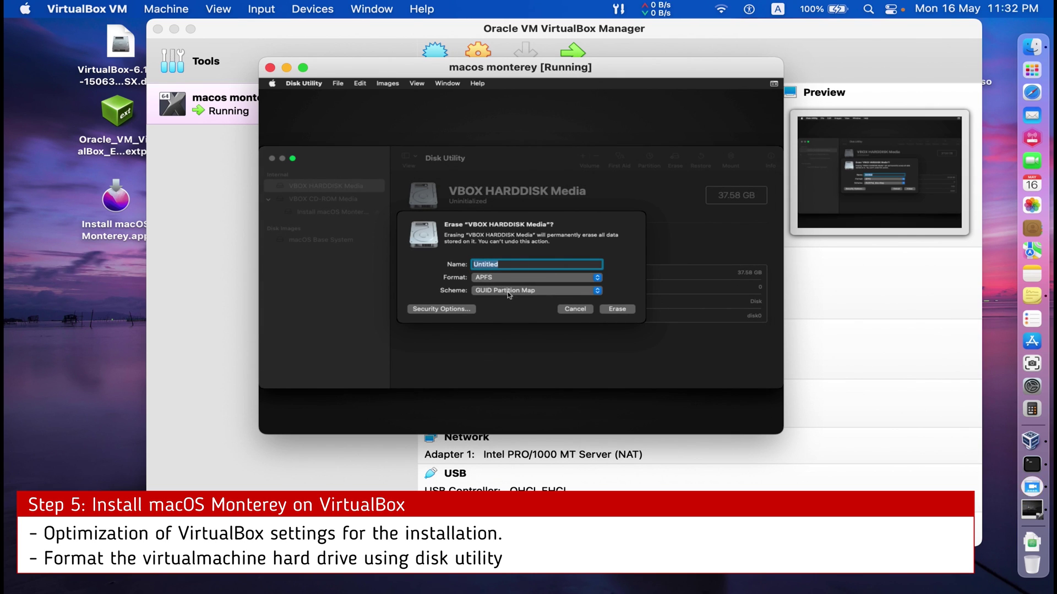
click(617, 309)
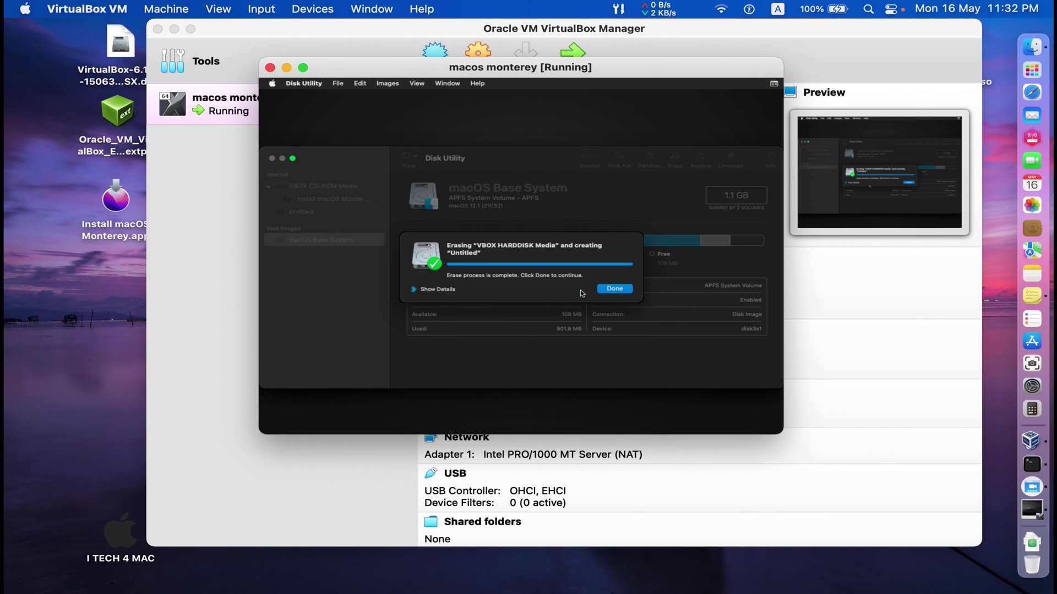
click(610, 289)
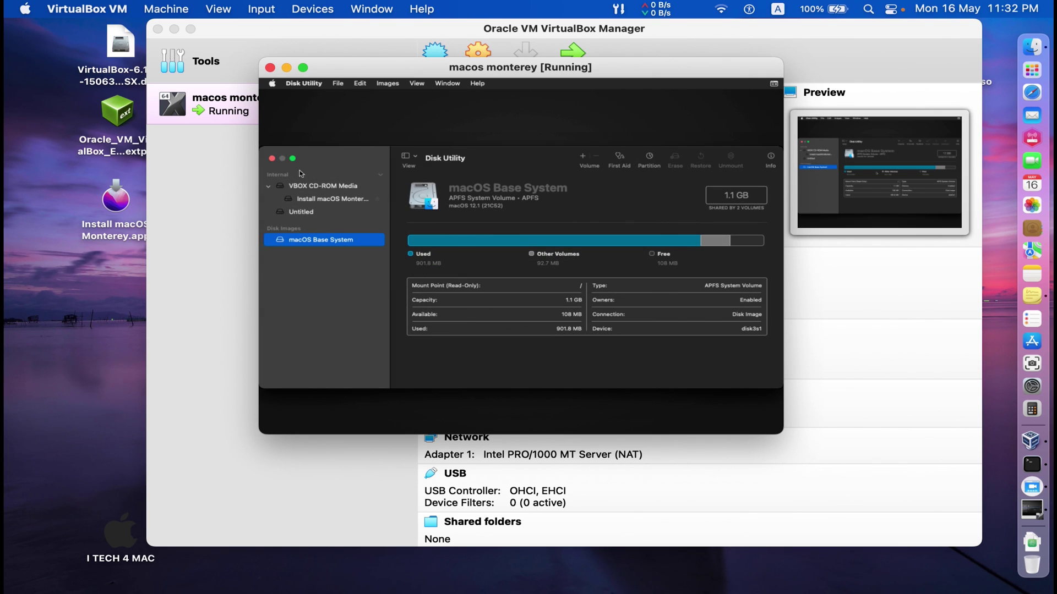
click(271, 158)
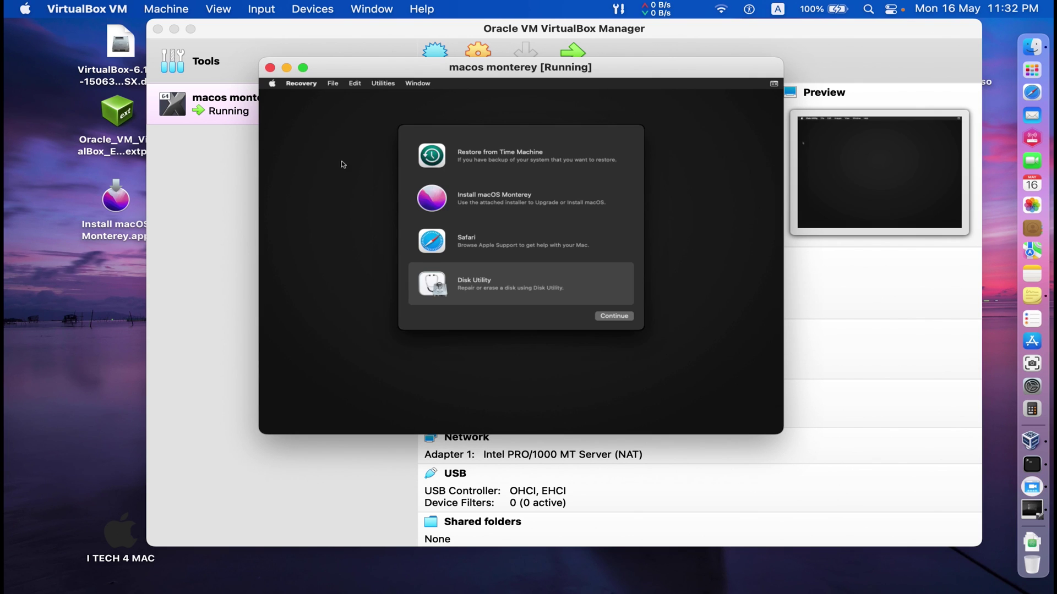
Start the macOS Monterey installation, agree to the license terms and choose the Untitled disk as the destination
click(506, 202)
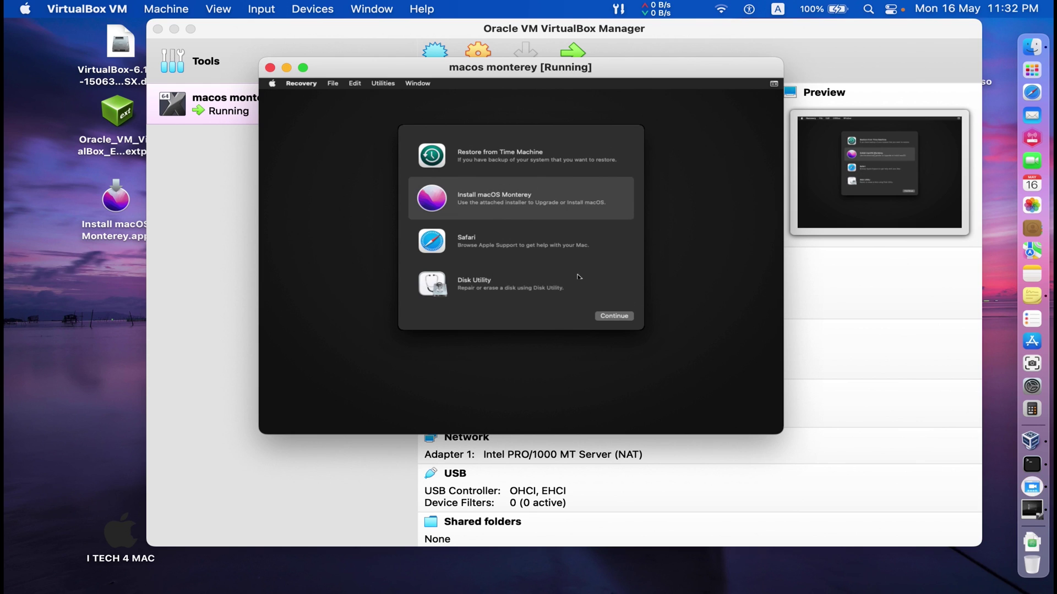
click(612, 316)
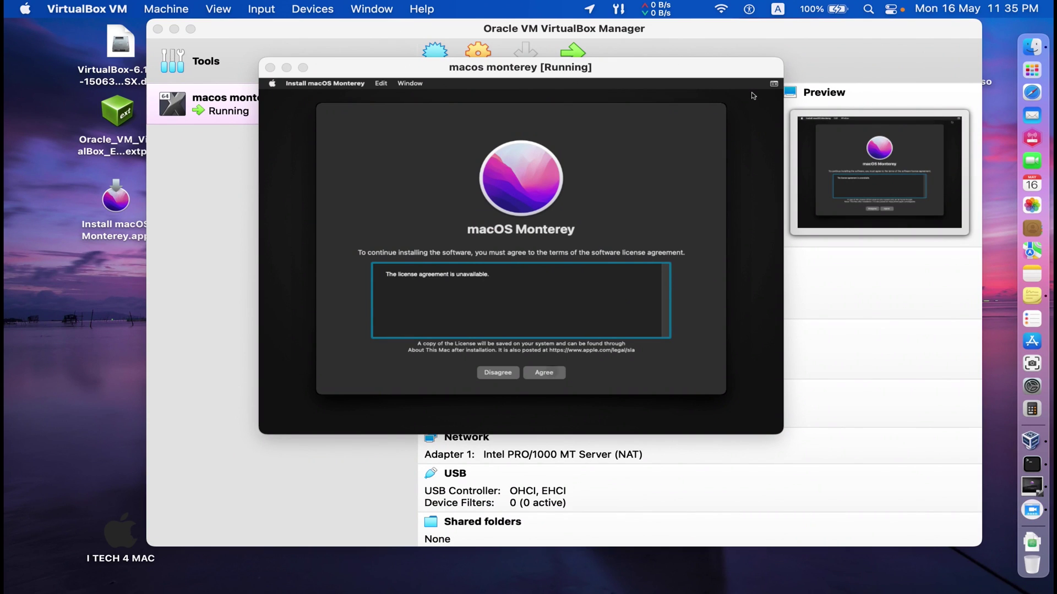
click(544, 372)
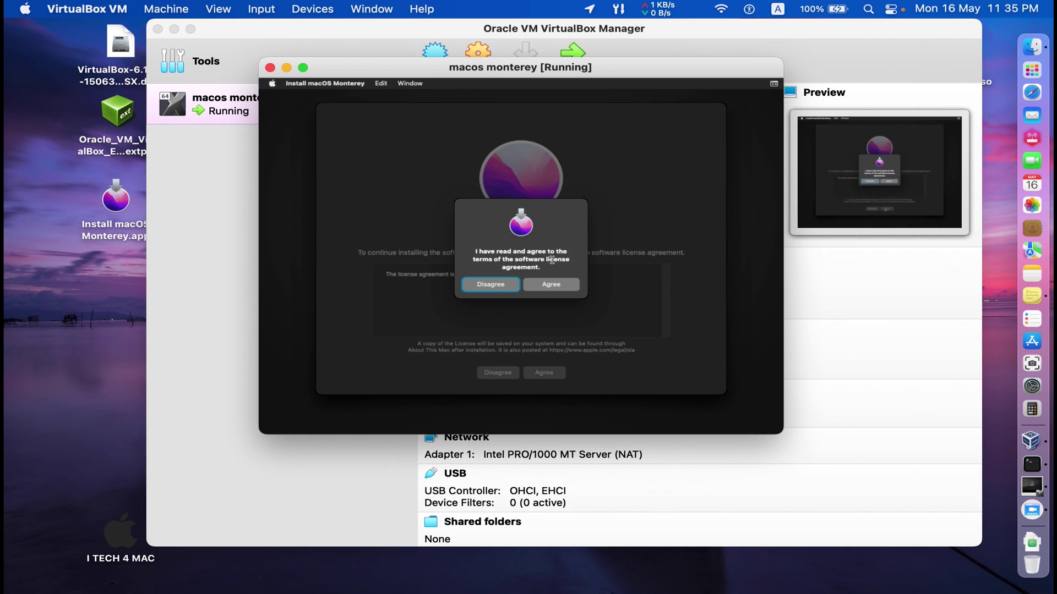
click(552, 284)
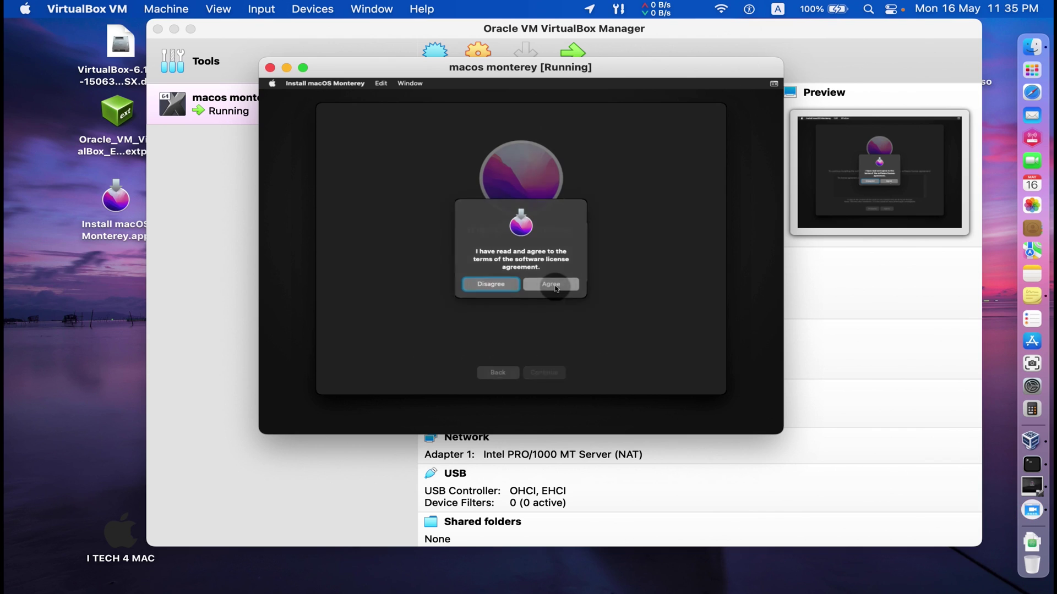
click(517, 303)
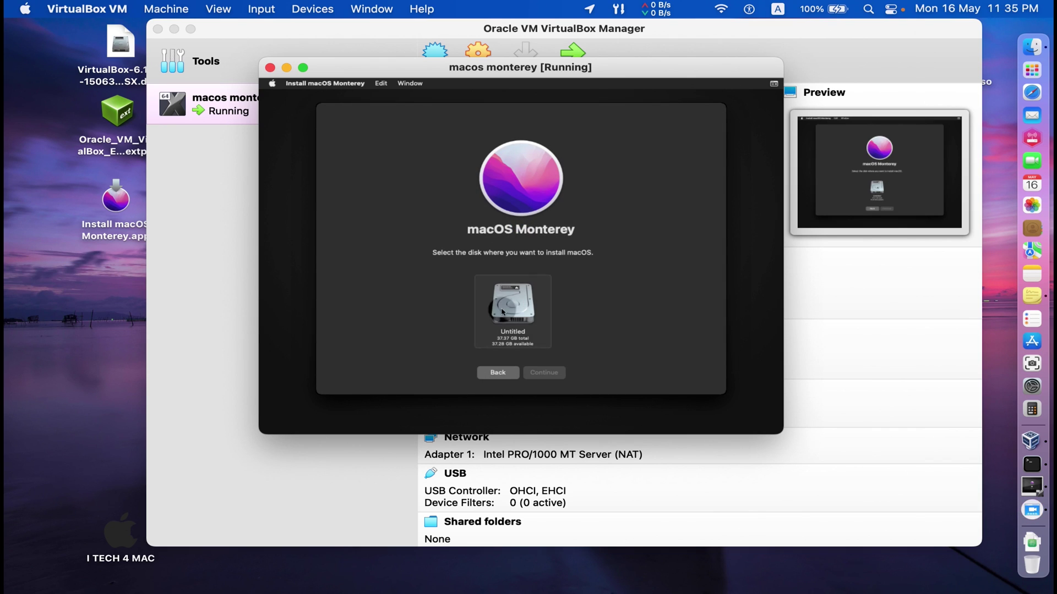
click(550, 374)
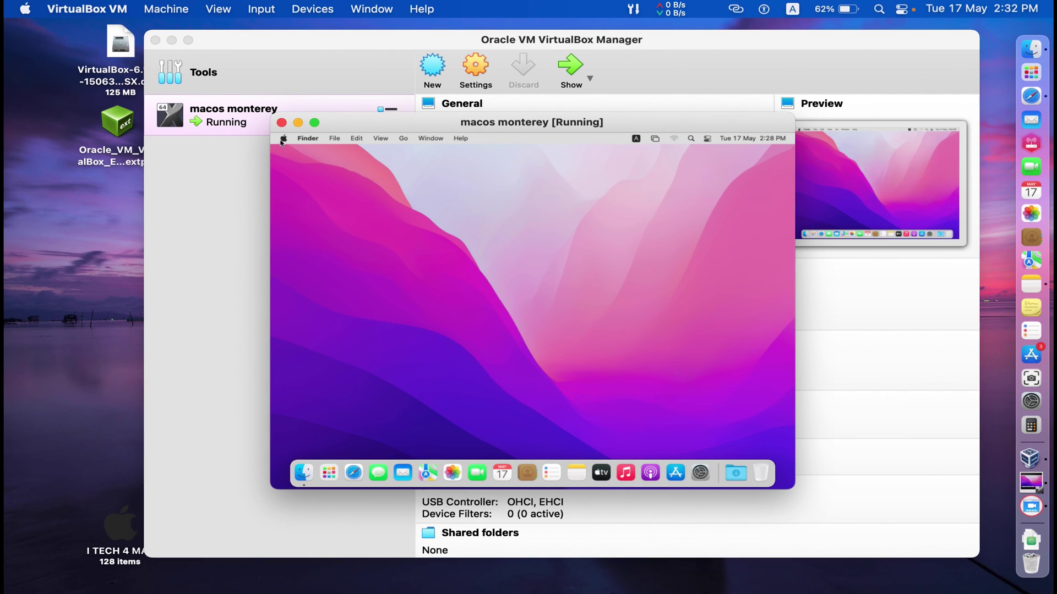
View the About This Mac overview in the installed guest system and open Launchpad to look at its applications
click(282, 141)
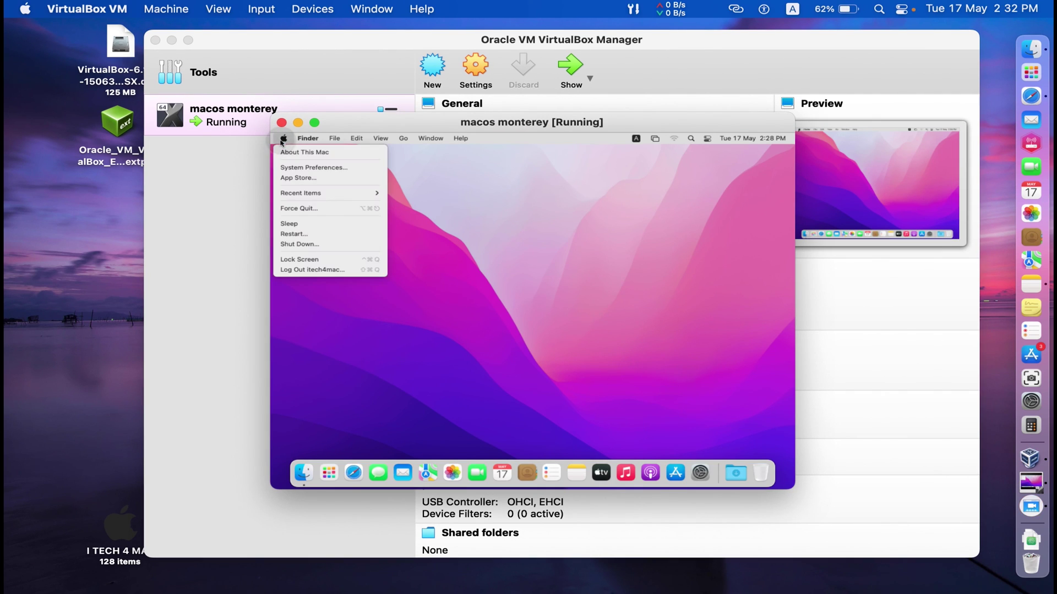
click(286, 149)
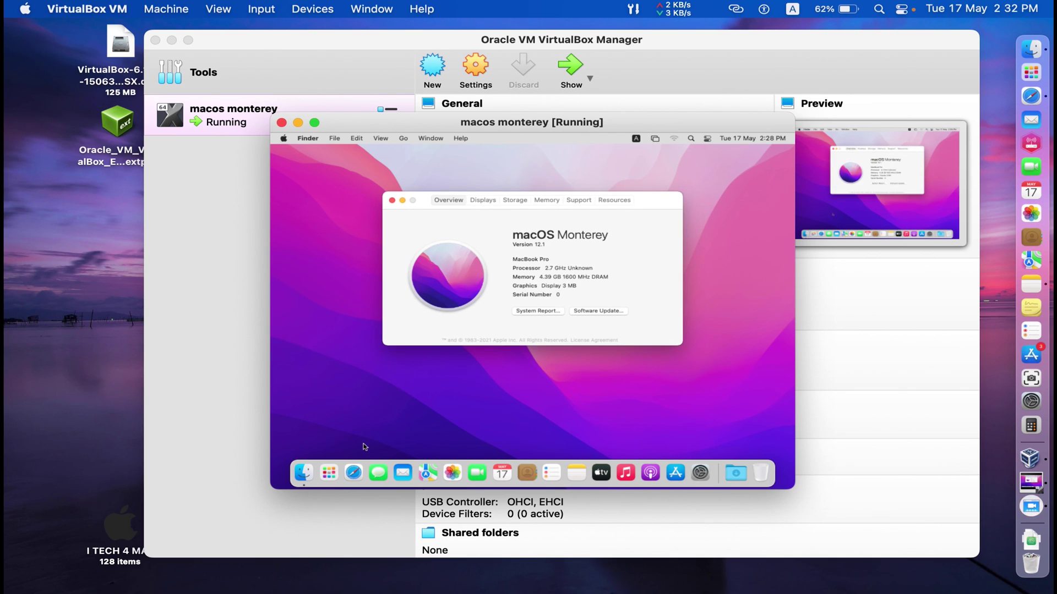
click(329, 472)
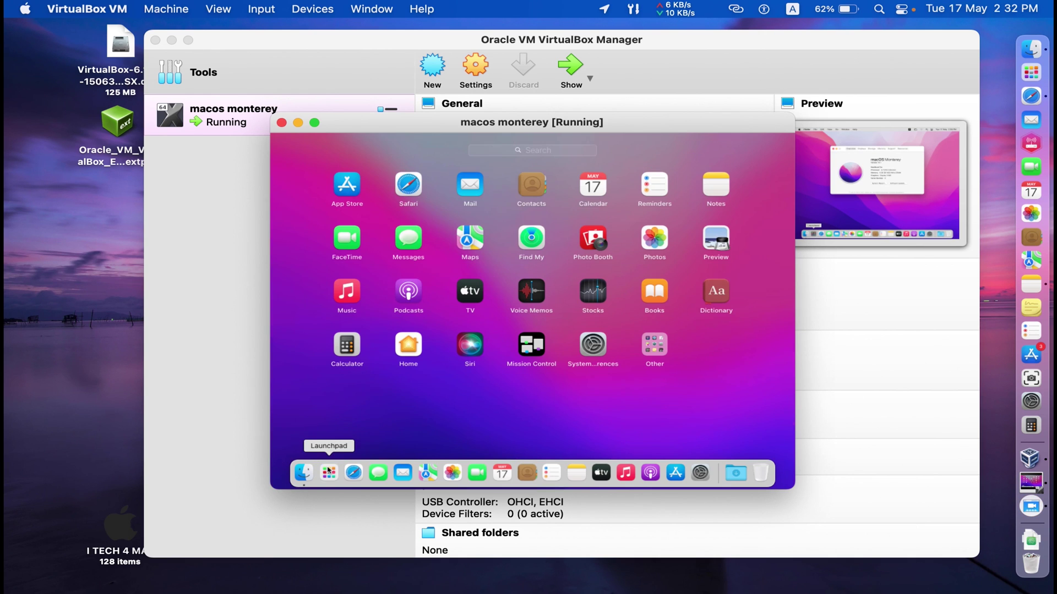